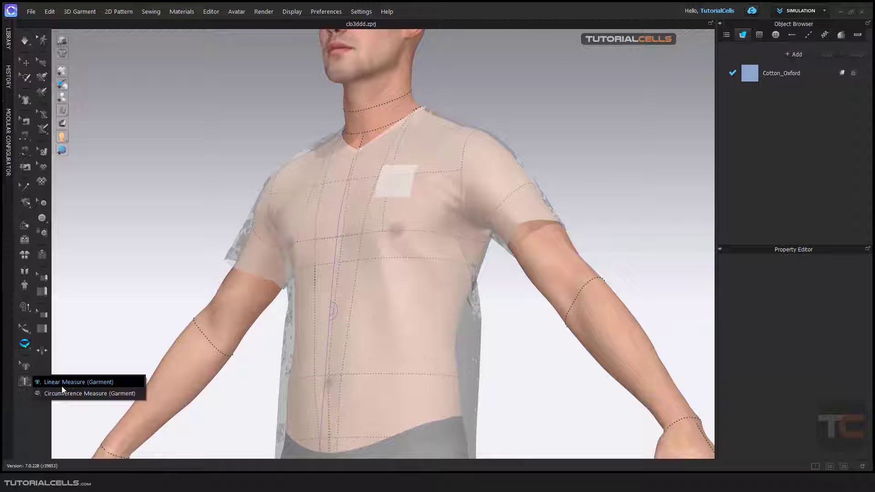
{"action": "left_click", "coordinate": [61, 387]}
{"action": "mouse_move", "coordinate": [296, 291]}
{"action": "right_mouse_down"}
{"action": "mouse_move", "coordinate": [287, 313]}
{"action": "mouse_move", "coordinate": [293, 308]}
{"action": "right_mouse_up"}
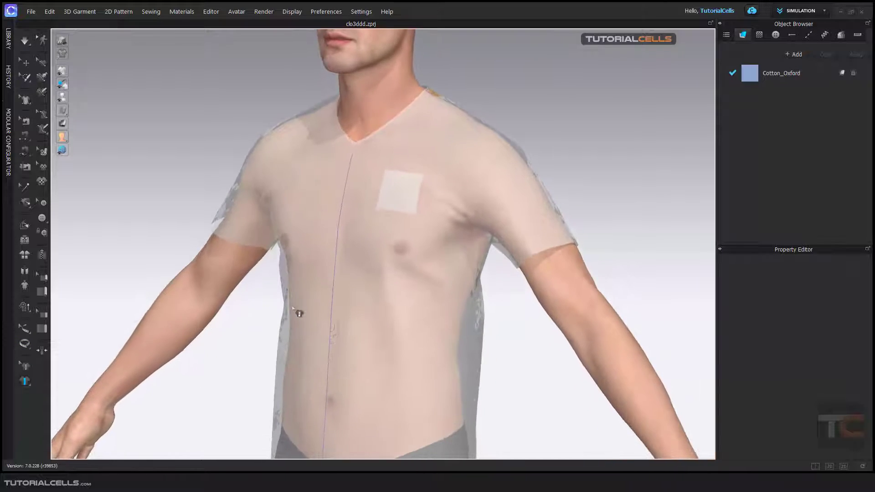
{"action": "left_click", "coordinate": [26, 63]}
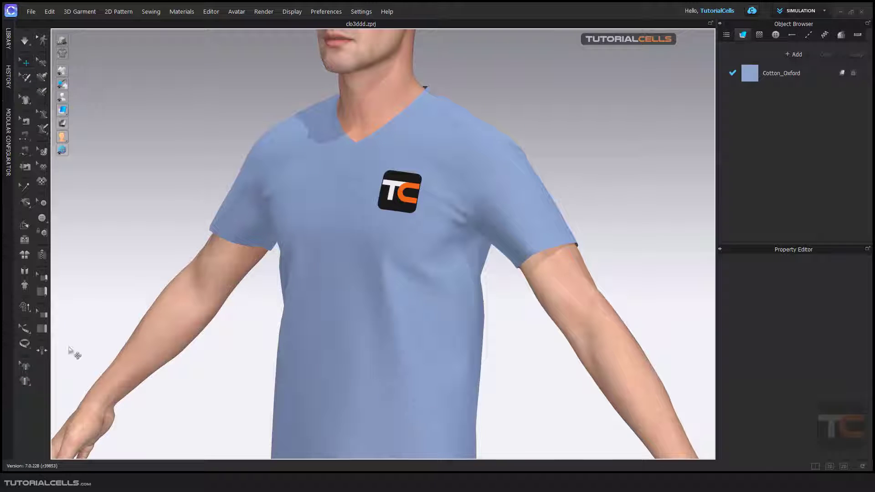
Add a garment linear measure across the back of the T-shirt, from one shoulder to the other.
{"action": "left_click", "coordinate": [28, 377]}
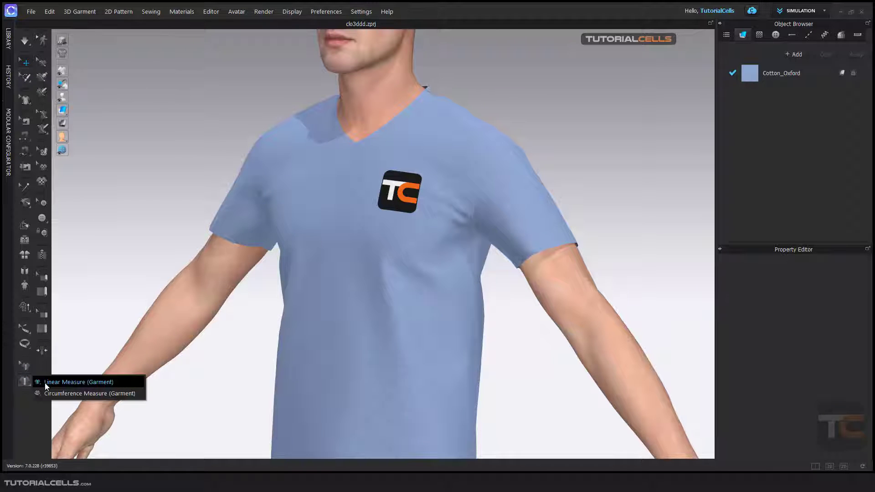
{"action": "left_click", "coordinate": [45, 382]}
{"action": "middle_click_drag", "start_coordinate": [384, 227], "coordinate": [375, 270]}
{"action": "right_click_drag", "start_coordinate": [367, 228], "coordinate": [419, 222]}
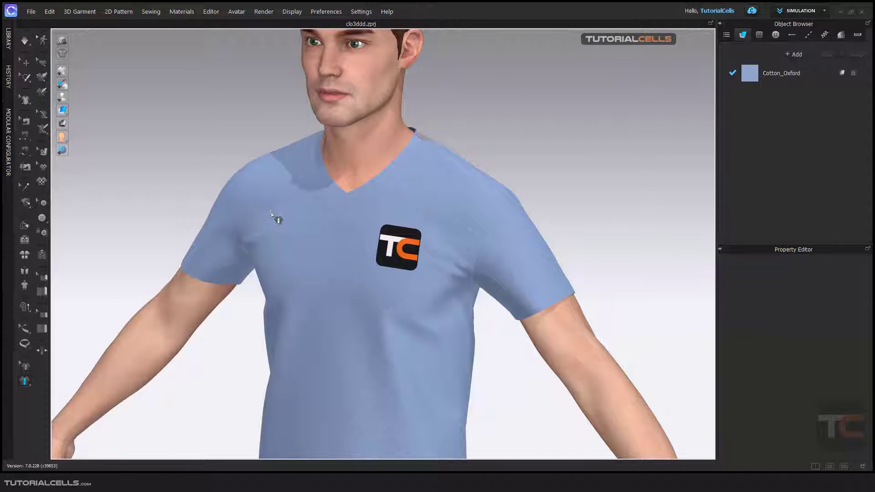
{"action": "right_click_drag", "start_coordinate": [272, 214], "coordinate": [233, 241]}
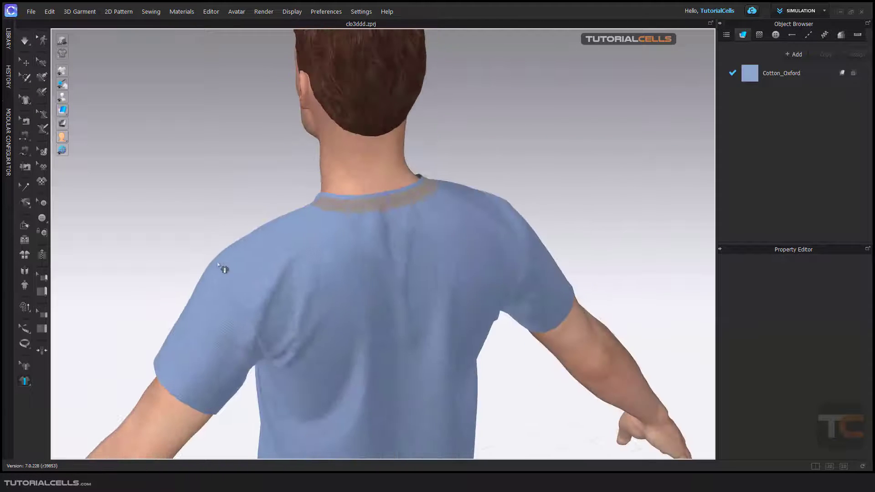
{"action": "left_click", "coordinate": [489, 212]}
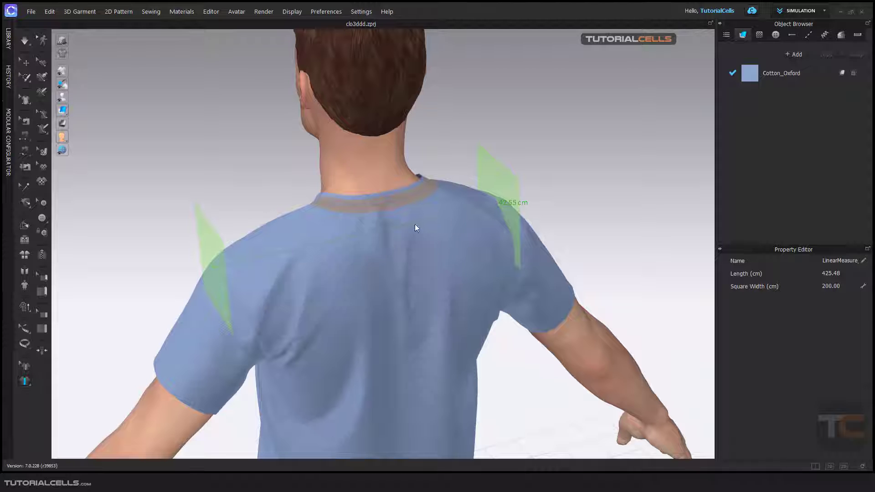
Add a vertical garment linear measure down the middle of the shirt's front, from the chest toward the belly.
{"action": "right_click_drag", "start_coordinate": [254, 266], "coordinate": [410, 247]}
{"action": "left_click", "coordinate": [342, 233]}
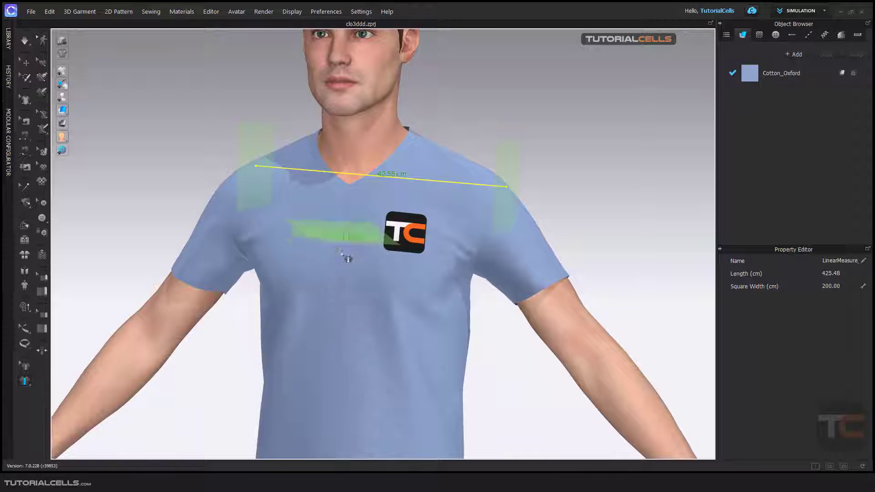
{"action": "left_click", "coordinate": [339, 363]}
{"action": "right_click_drag", "start_coordinate": [347, 289], "coordinate": [385, 276]}
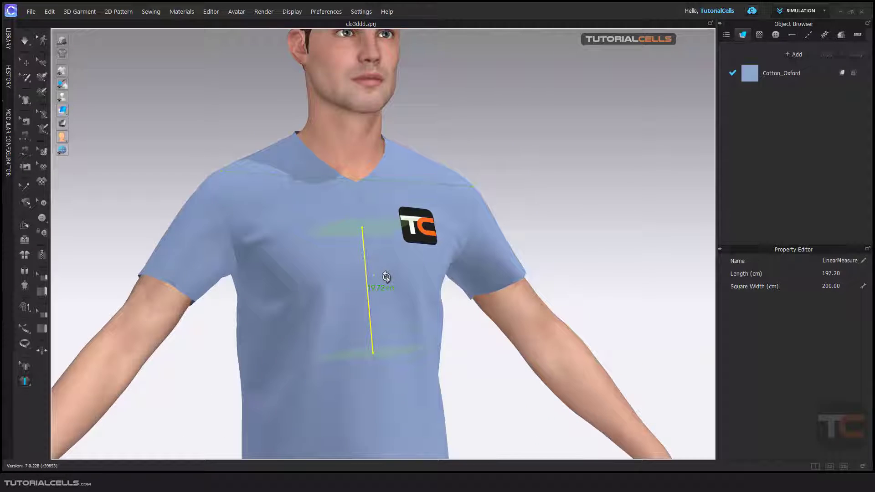
Add a garment circumference measure around the T-shirt at shoulder height.
{"action": "left_click", "coordinate": [24, 381]}
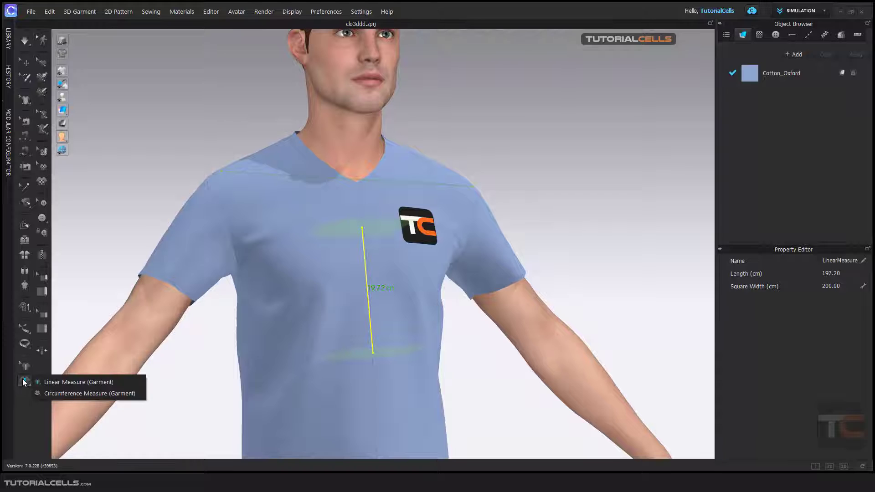
{"action": "left_click", "coordinate": [50, 395]}
{"action": "right_click_drag", "start_coordinate": [382, 277], "coordinate": [313, 219]}
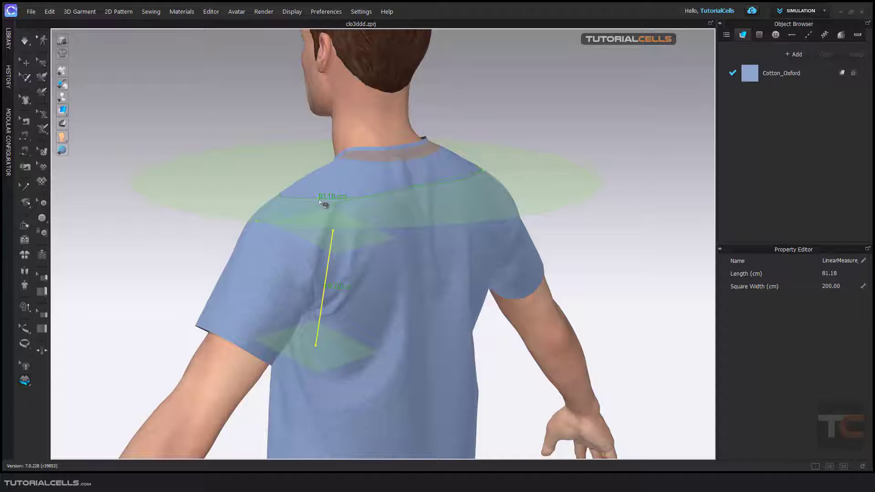
{"action": "left_click", "coordinate": [283, 230]}
{"action": "right_click_drag", "start_coordinate": [283, 231], "coordinate": [369, 318]}
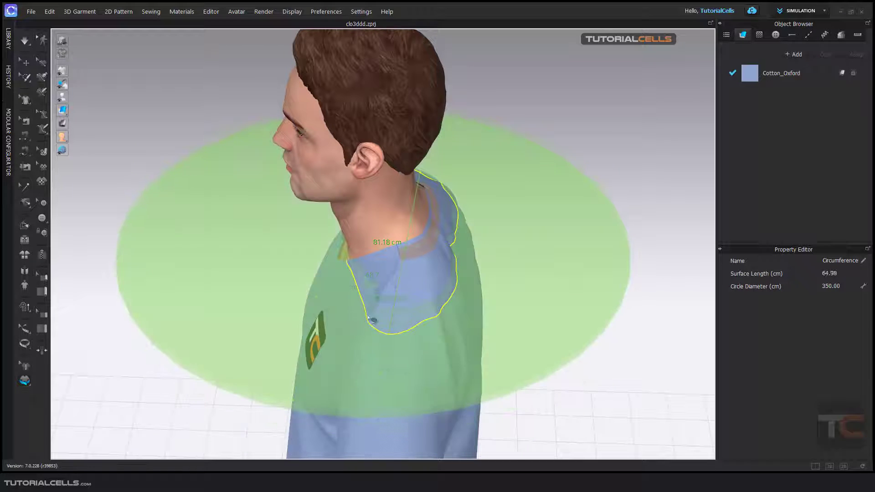
Add a garment circumference measure around the lower part of the T-shirt, just above the hem.
{"action": "right_click_drag", "start_coordinate": [475, 242], "coordinate": [397, 238]}
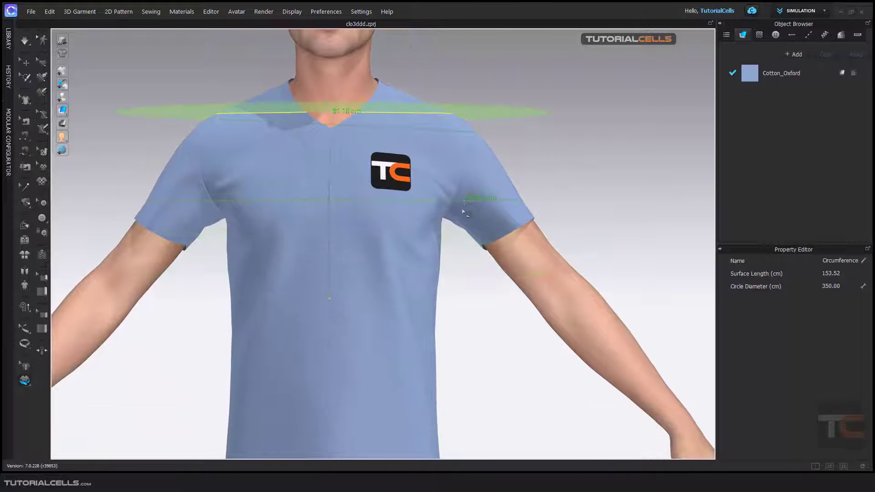
{"action": "right_click_drag", "start_coordinate": [354, 353], "coordinate": [361, 289]}
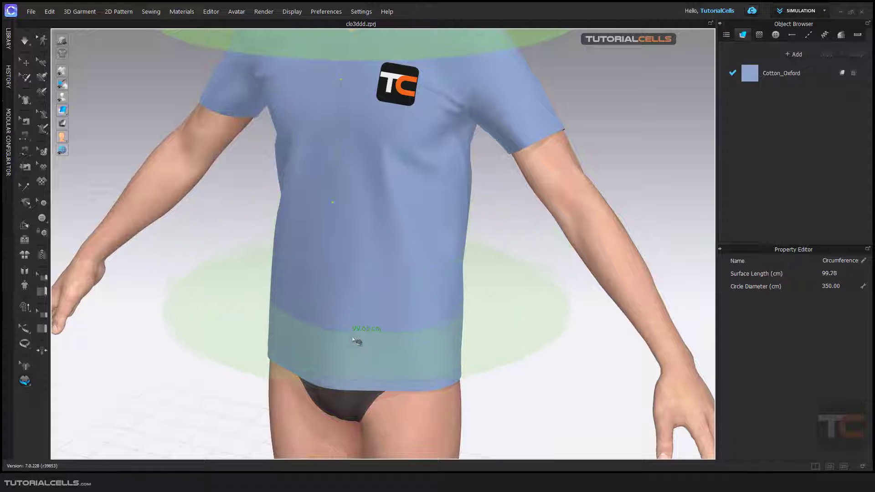
{"action": "left_click", "coordinate": [355, 342]}
{"action": "left_click", "coordinate": [387, 308]}
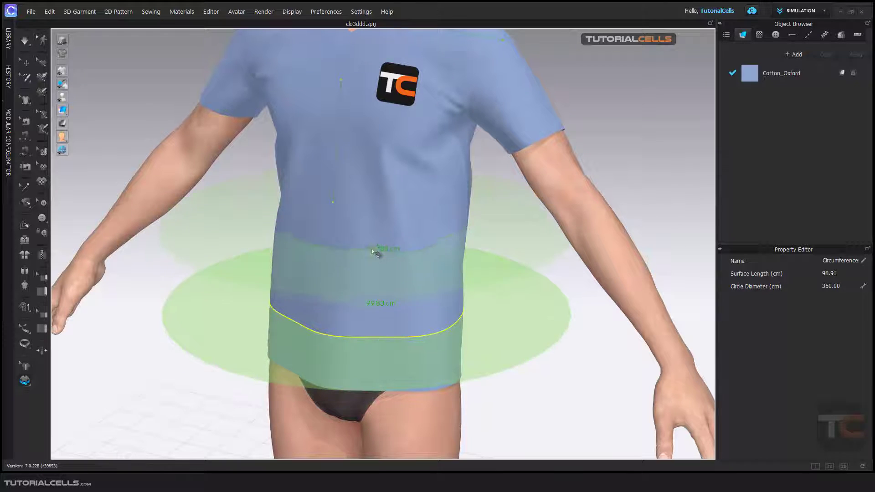
Edit the circumference measure near the shirt's hem by shifting it slightly with the gizmo, and keep it selected.
{"action": "left_click", "coordinate": [22, 368]}
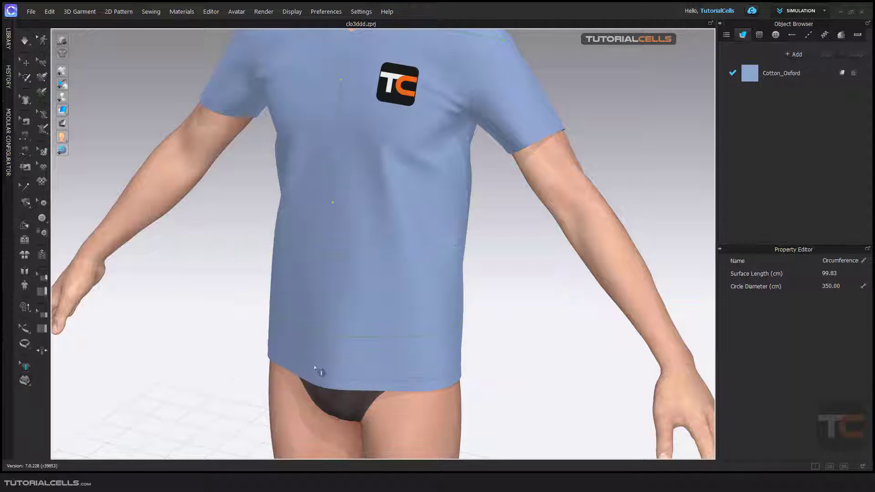
{"action": "left_click_drag", "start_coordinate": [356, 332], "coordinate": [344, 354]}
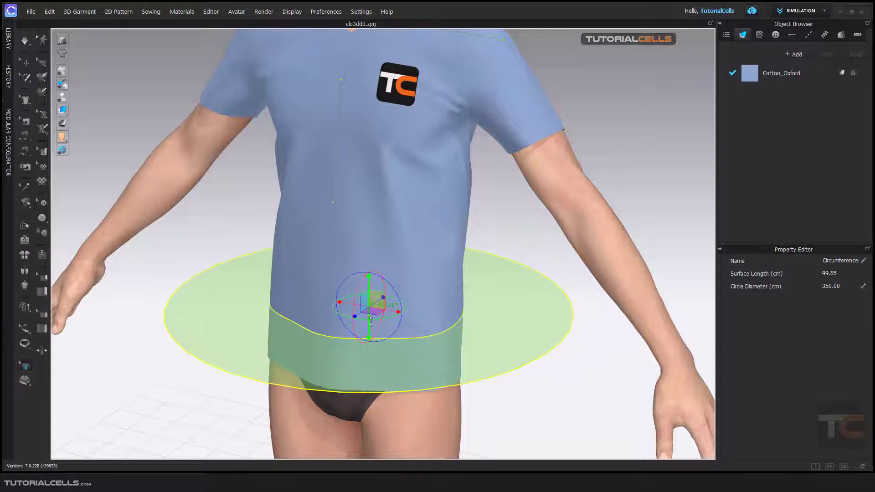
{"action": "left_click", "coordinate": [222, 243]}
{"action": "left_click", "coordinate": [331, 339]}
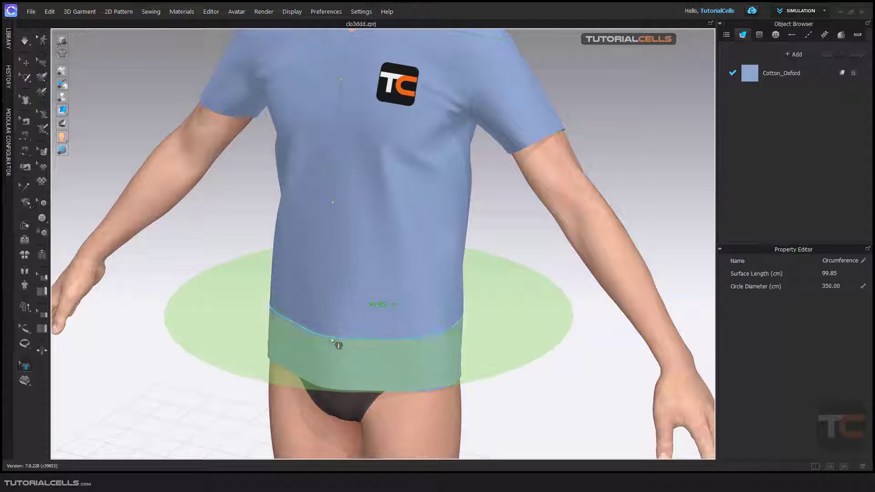
{"action": "mouse_move", "coordinate": [378, 309]}
{"action": "right_mouse_down"}
{"action": "mouse_move", "coordinate": [275, 292]}
{"action": "mouse_move", "coordinate": [275, 274]}
{"action": "mouse_move", "coordinate": [283, 294]}
{"action": "mouse_move", "coordinate": [370, 340]}
{"action": "mouse_move", "coordinate": [392, 335]}
{"action": "mouse_move", "coordinate": [385, 322]}
{"action": "right_mouse_up"}
{"action": "left_click", "coordinate": [25, 382]}
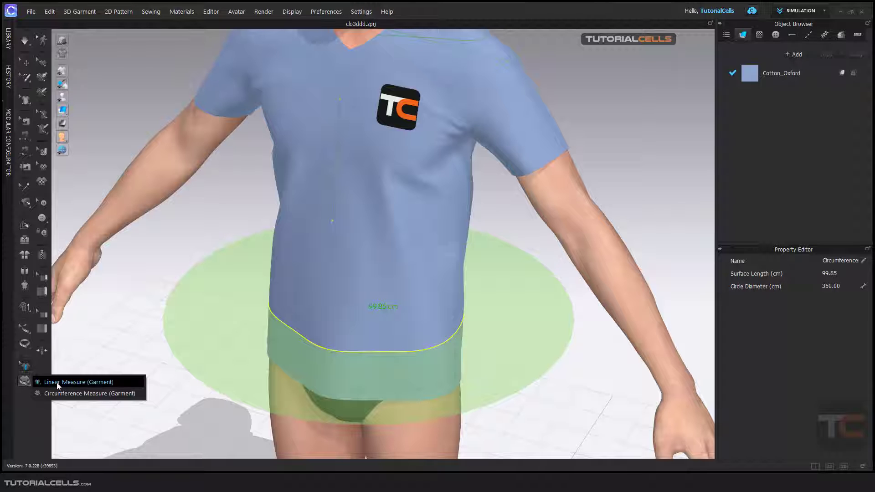
Delete both linear measures and the shoulder-height circumference measure from the T-shirt, keeping the measure near the hem.
{"action": "right_click_drag", "start_coordinate": [429, 290], "coordinate": [246, 193]}
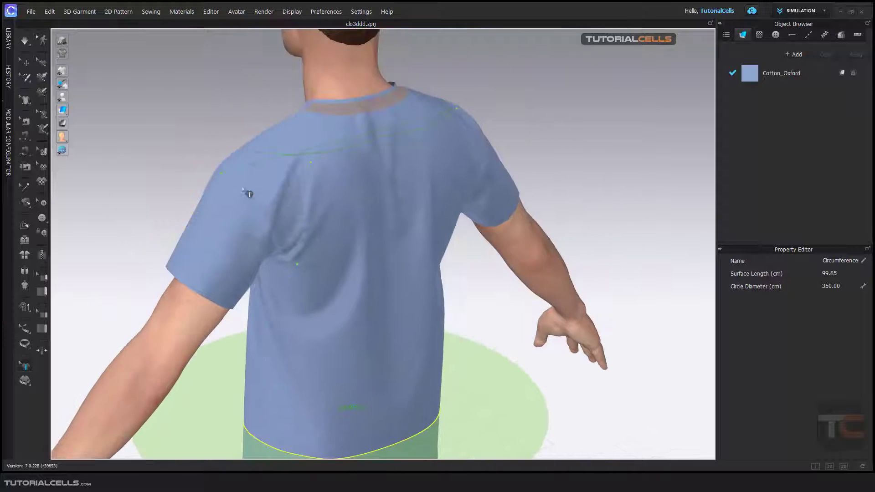
{"action": "left_click", "coordinate": [403, 131]}
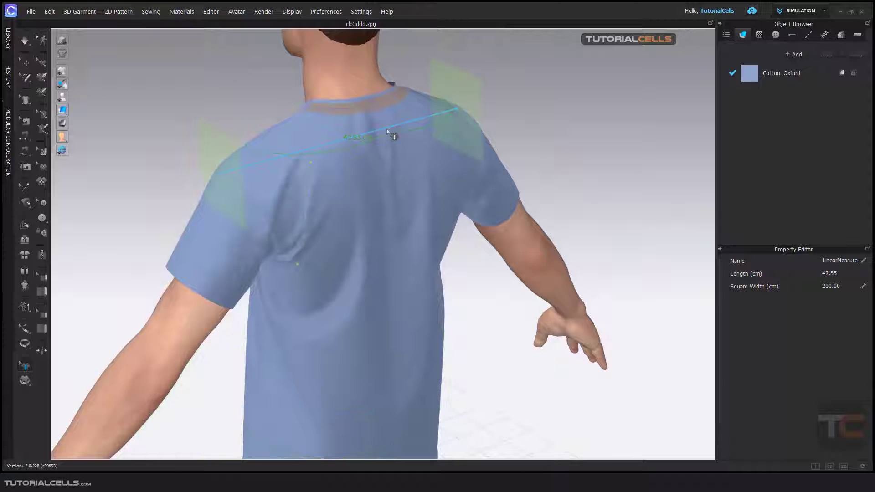
{"action": "left_click", "coordinate": [391, 142]}
{"action": "right_click_drag", "start_coordinate": [270, 258], "coordinate": [405, 237]}
{"action": "left_click", "coordinate": [314, 196]}
{"action": "key", "text": "Delete"}
{"action": "right_click_drag", "start_coordinate": [313, 200], "coordinate": [321, 229]}
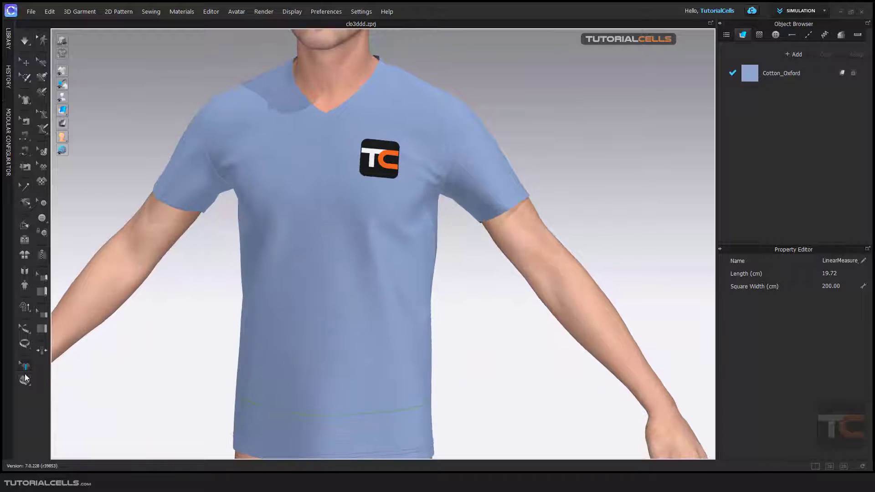
Open the Avatar Editor's size settings and place the dialog beside the avatar so the body stays in view.
{"action": "left_click", "coordinate": [26, 347]}
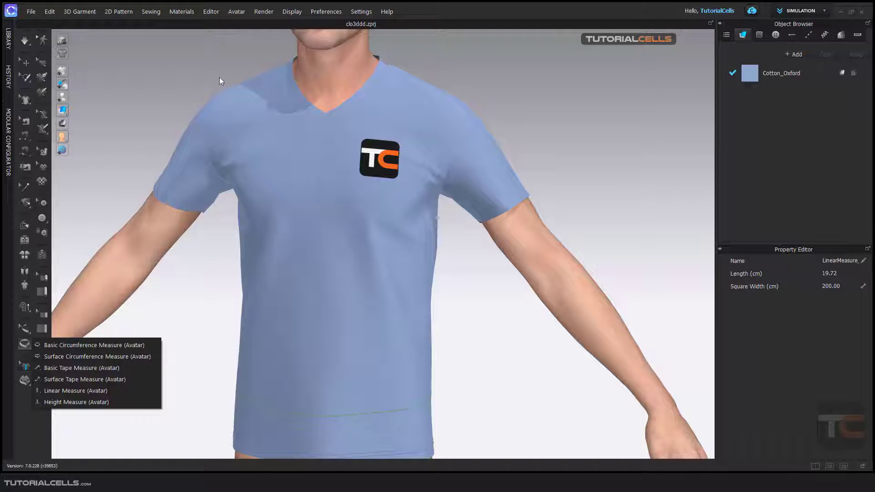
{"action": "left_click", "coordinate": [217, 12]}
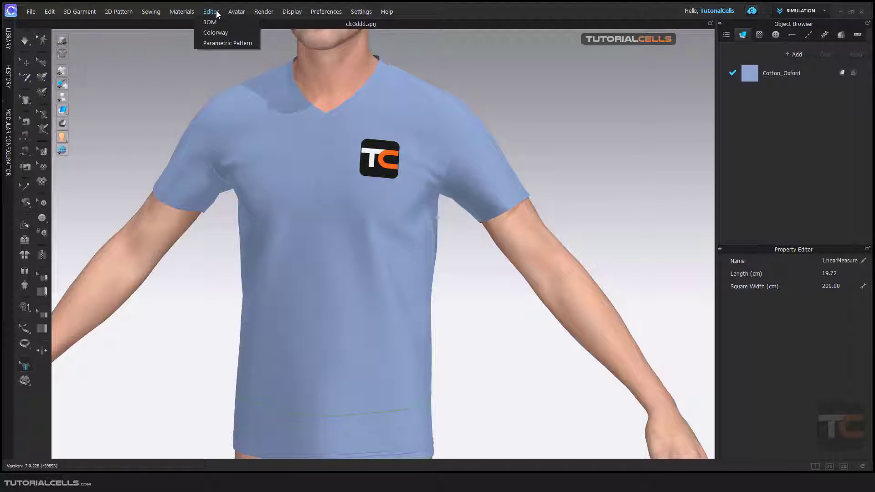
{"action": "mouse_move", "coordinate": [238, 14]}
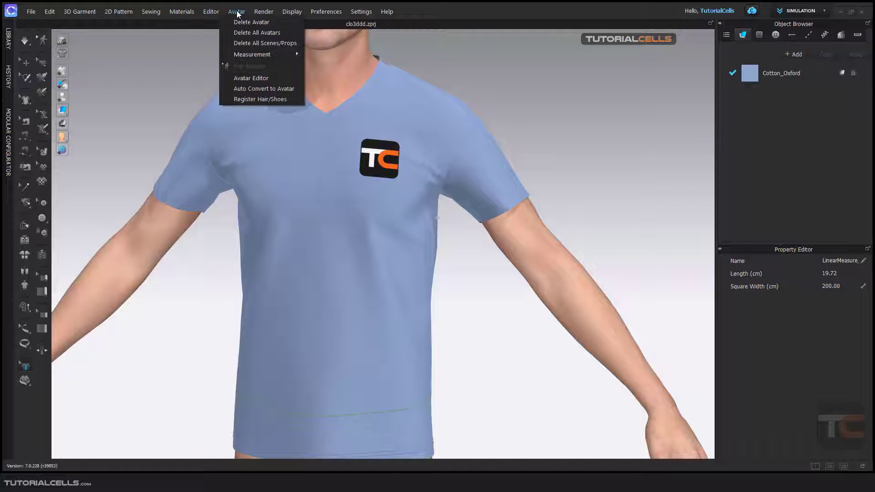
{"action": "left_click", "coordinate": [262, 81]}
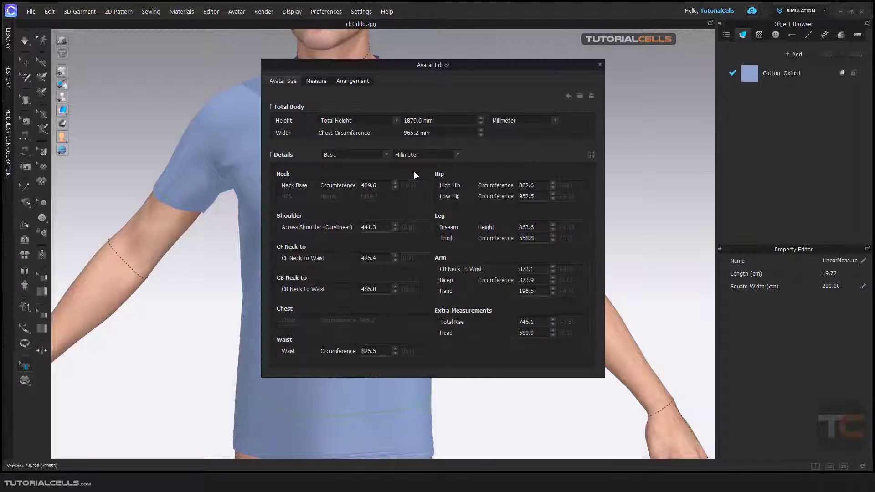
{"action": "left_click_drag", "start_coordinate": [402, 67], "coordinate": [511, 88]}
{"action": "scroll", "coordinate": [306, 176], "scroll_direction": "down", "scroll_amount": 5}
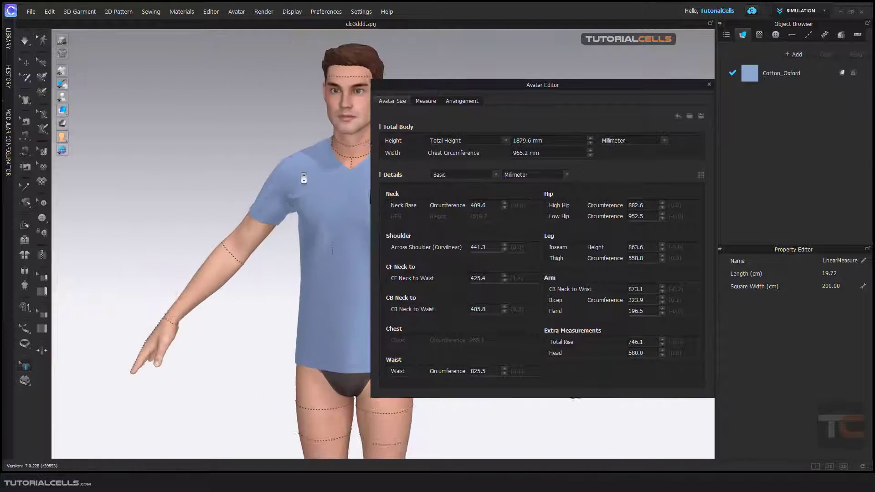
{"action": "right_click_drag", "start_coordinate": [293, 179], "coordinate": [198, 169]}
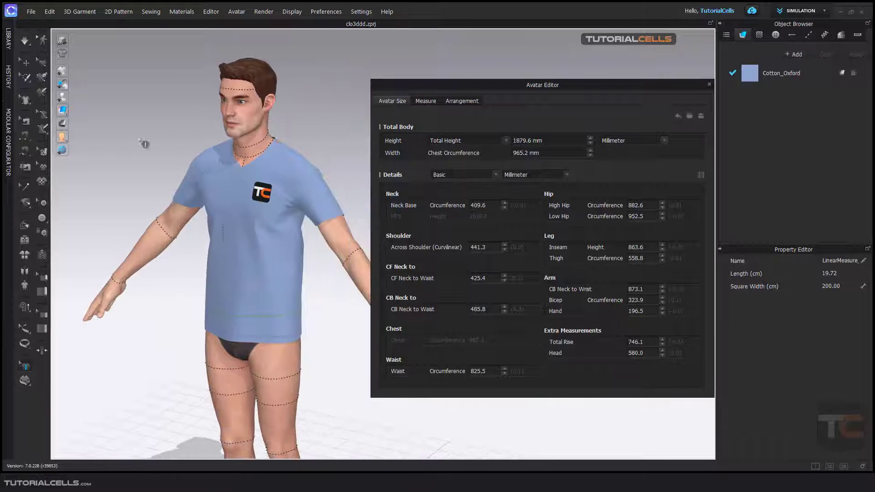
Hide the 3D garment, highlight the Neck Base circumference on the avatar's body, and close the Avatar Editor.
{"action": "mouse_move", "coordinate": [72, 72]}
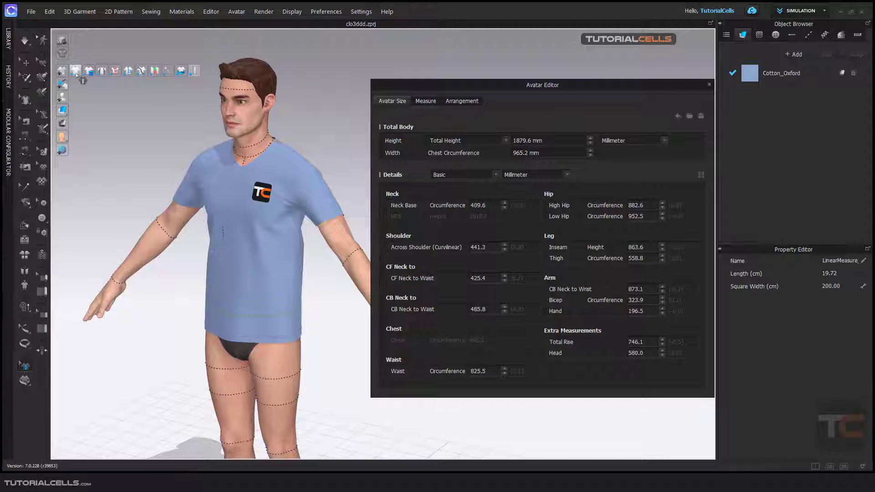
{"action": "left_click", "coordinate": [75, 72]}
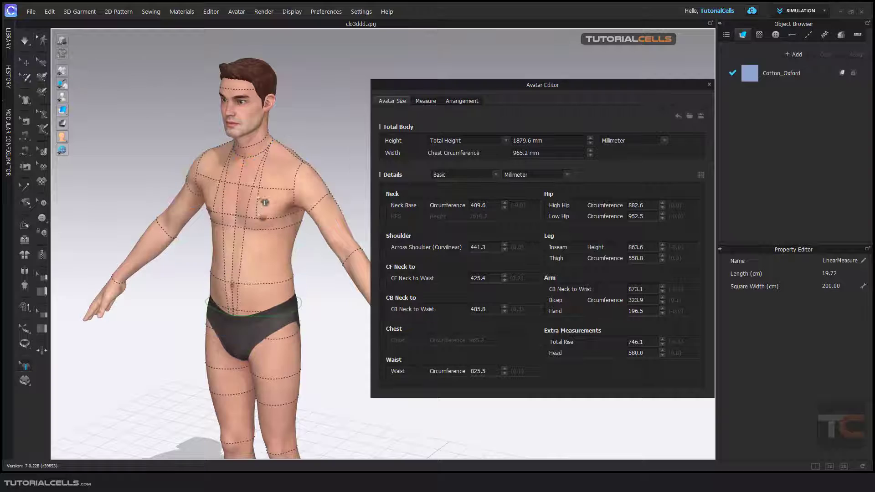
{"action": "scroll", "coordinate": [248, 192], "scroll_direction": "up", "scroll_amount": 5}
{"action": "right_click_drag", "start_coordinate": [236, 185], "coordinate": [331, 205]}
{"action": "left_click", "coordinate": [497, 204]}
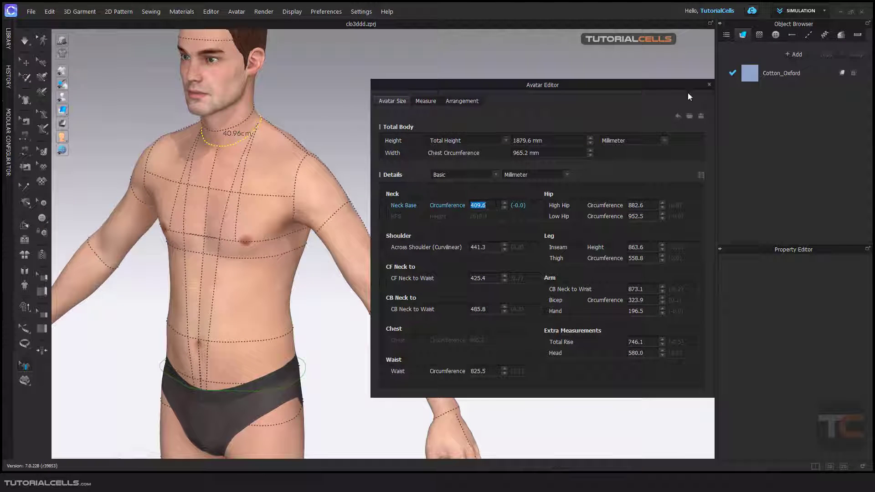
{"action": "left_click", "coordinate": [709, 86]}
Add a basic circumference measure of about 55.7 cm around the avatar's head, through three points above the brow and ear.
{"action": "scroll", "coordinate": [238, 273], "scroll_direction": "up", "scroll_amount": 5}
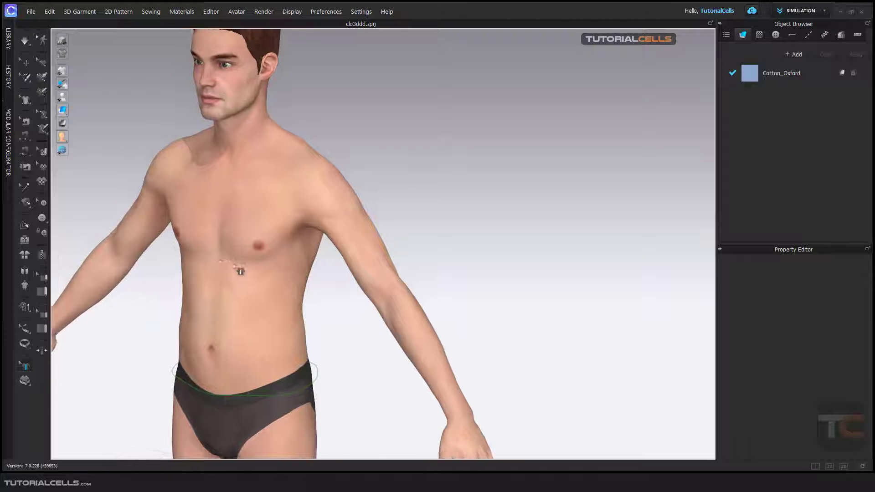
{"action": "right_click_drag", "start_coordinate": [289, 241], "coordinate": [88, 325]}
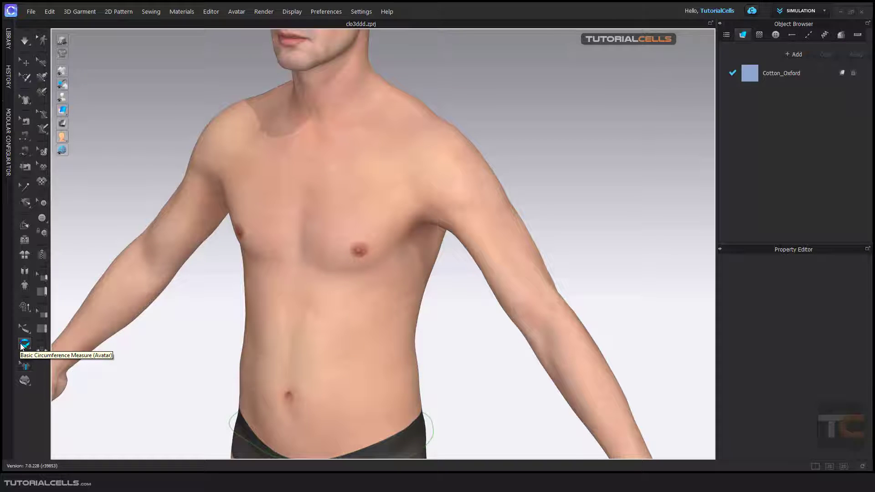
{"action": "left_click", "coordinate": [20, 345]}
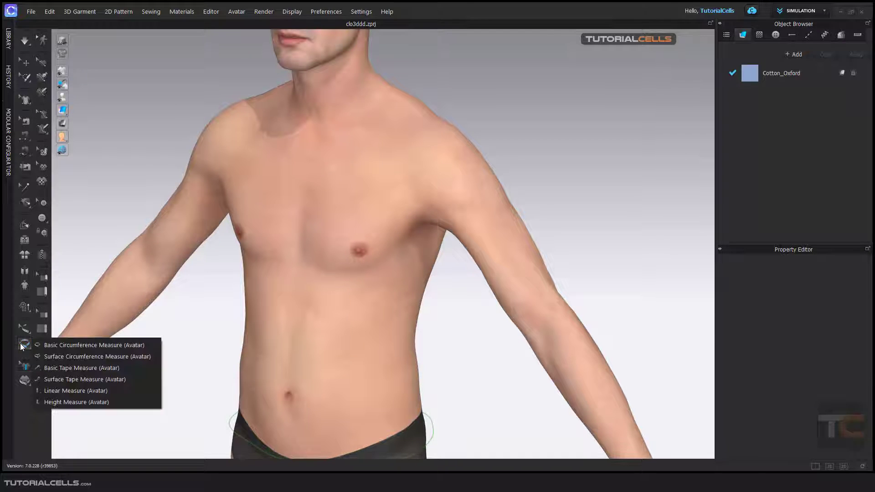
{"action": "left_click", "coordinate": [47, 345]}
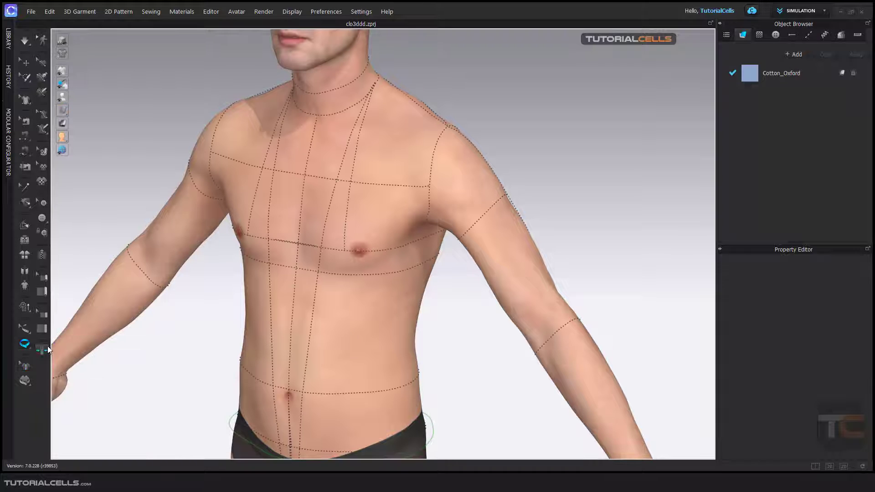
{"action": "middle_click_drag", "start_coordinate": [309, 204], "coordinate": [305, 267]}
{"action": "scroll", "coordinate": [322, 246], "scroll_direction": "up", "scroll_amount": 3}
{"action": "right_click_drag", "start_coordinate": [313, 242], "coordinate": [303, 211]}
{"action": "middle_click_drag", "start_coordinate": [306, 225], "coordinate": [337, 342]}
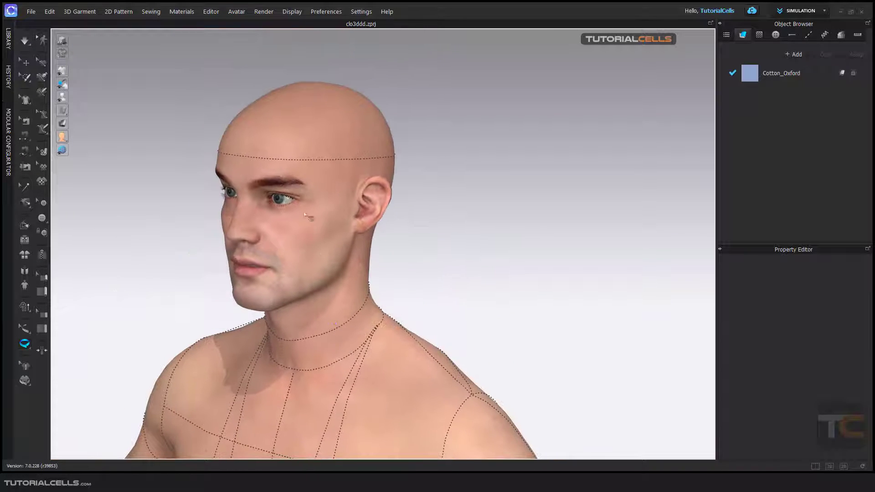
{"action": "left_click", "coordinate": [288, 160]}
{"action": "right_click_drag", "start_coordinate": [314, 162], "coordinate": [305, 172]}
{"action": "left_click", "coordinate": [313, 196]}
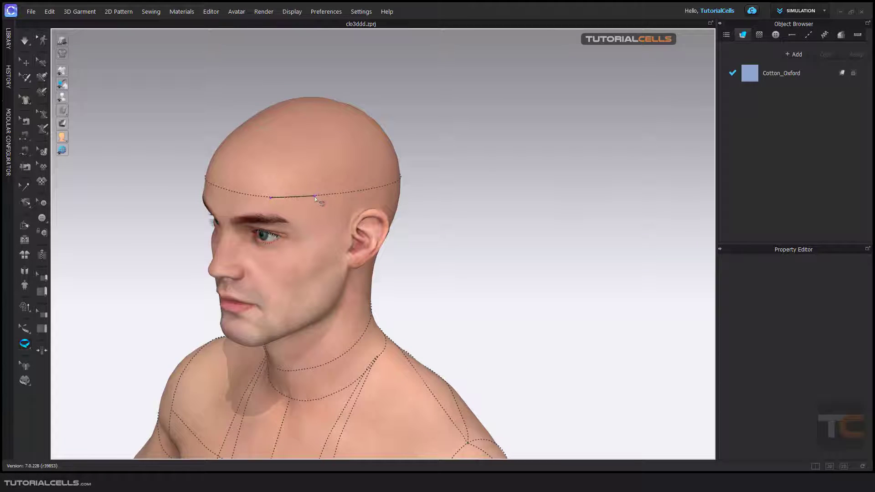
{"action": "left_click", "coordinate": [368, 172]}
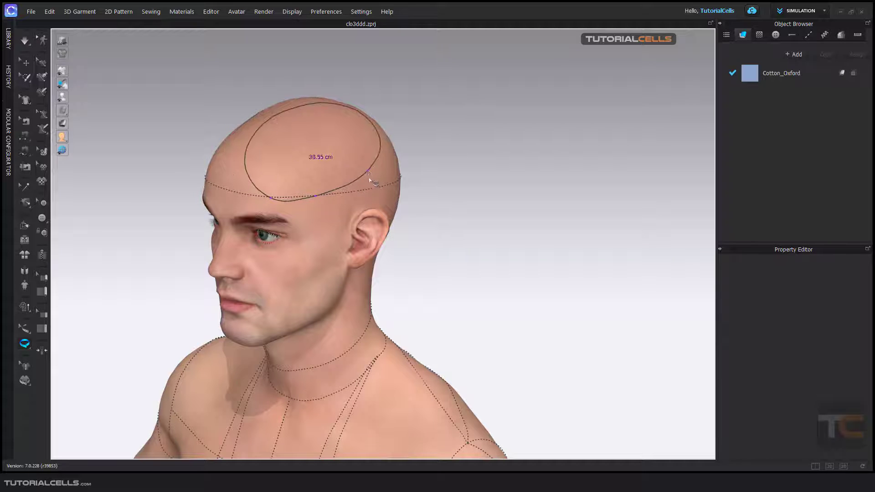
{"action": "left_click_drag", "start_coordinate": [368, 167], "coordinate": [374, 191]}
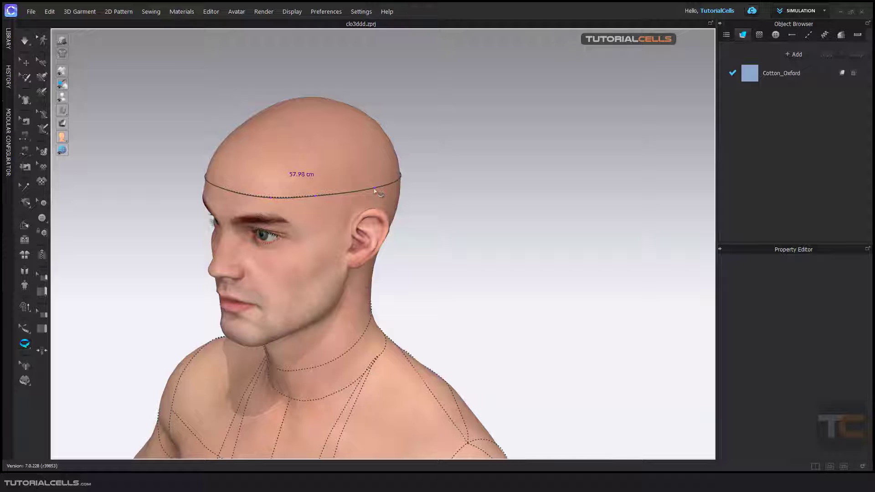
{"action": "left_click", "coordinate": [374, 190]}
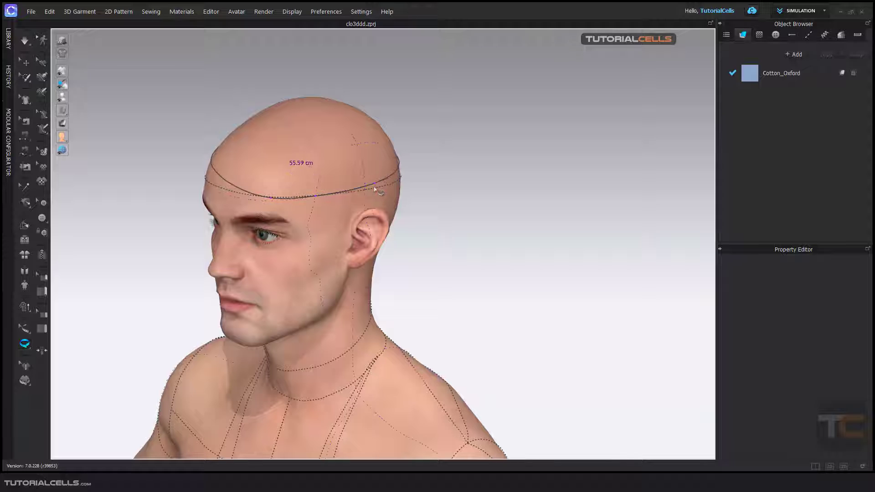
{"action": "left_click_drag", "start_coordinate": [379, 196], "coordinate": [376, 190]}
{"action": "left_click", "coordinate": [376, 186]}
Add a surface circumference measure running over the avatar's neck, left shoulder and upper chest.
{"action": "right_click_drag", "start_coordinate": [363, 220], "coordinate": [333, 282]}
{"action": "middle_click_drag", "start_coordinate": [338, 286], "coordinate": [397, 188]}
{"action": "left_click", "coordinate": [24, 347]}
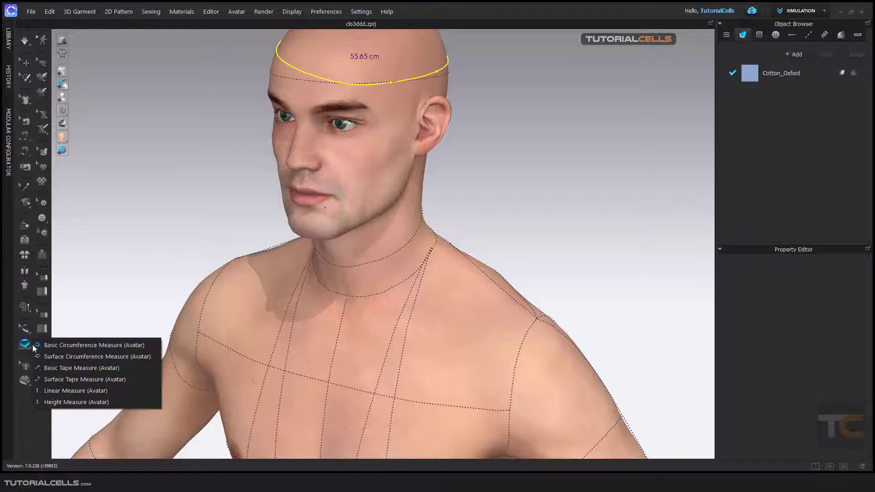
{"action": "left_click", "coordinate": [64, 357]}
{"action": "left_click", "coordinate": [438, 315]}
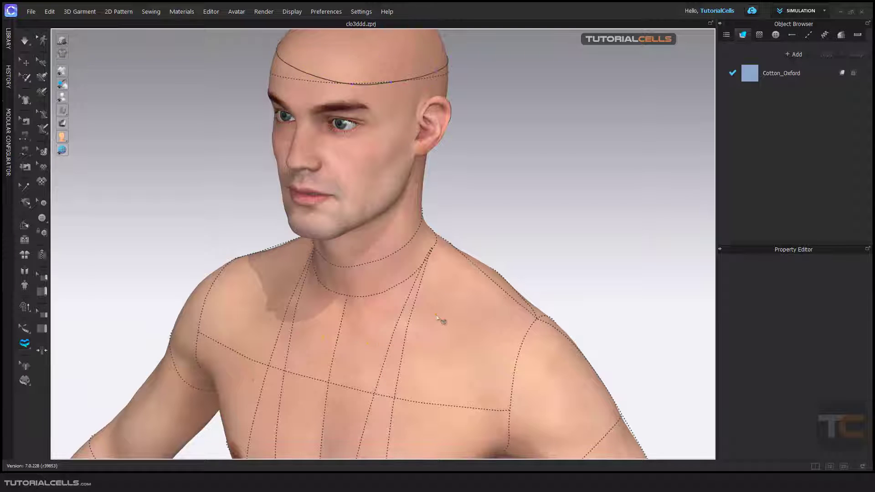
{"action": "left_click", "coordinate": [457, 392]}
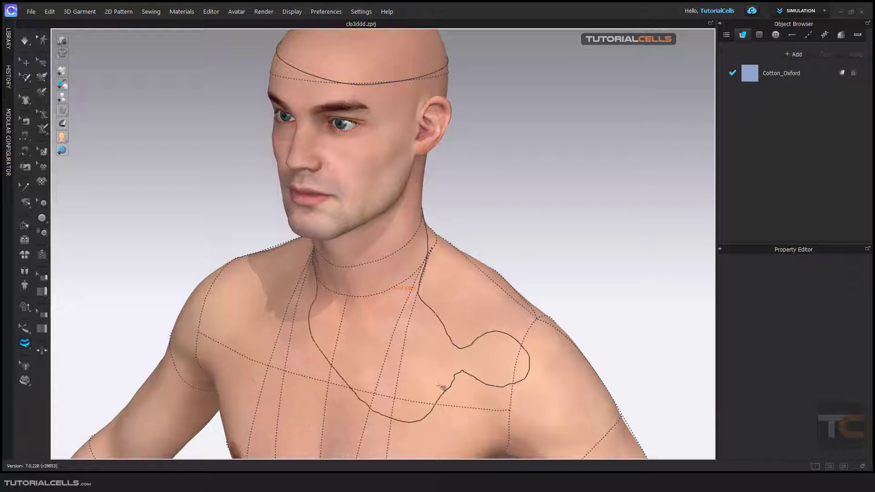
{"action": "left_click", "coordinate": [393, 392]}
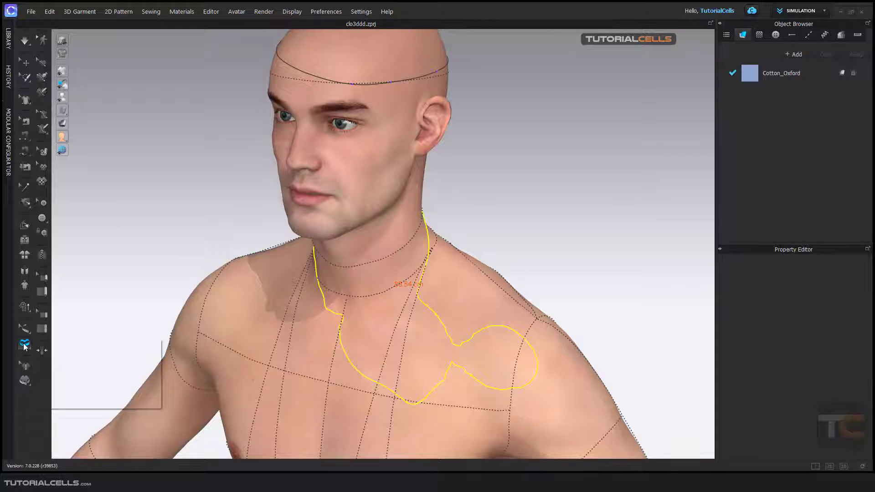
Add a multi-segment basic tape measure that runs across the upper chest and bends down toward the sternum.
{"action": "left_click", "coordinate": [23, 343]}
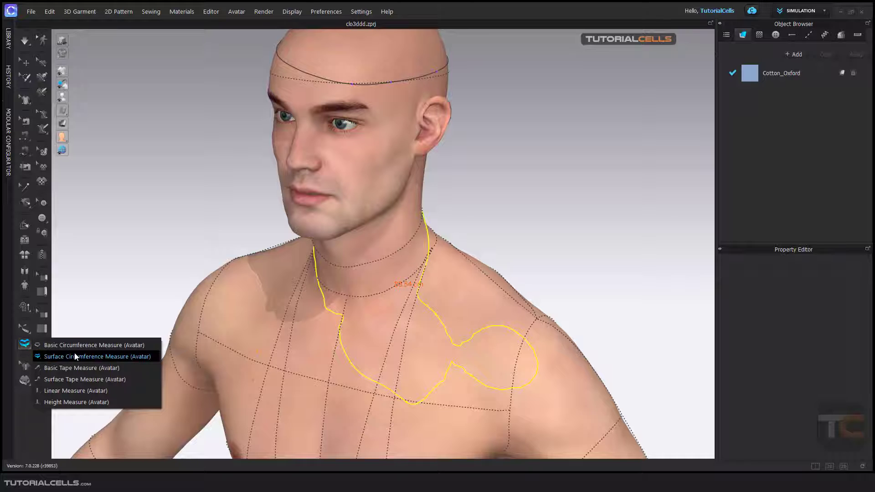
{"action": "left_click", "coordinate": [113, 369]}
{"action": "middle_click_drag", "start_coordinate": [307, 356], "coordinate": [319, 303]}
{"action": "left_click", "coordinate": [304, 317]}
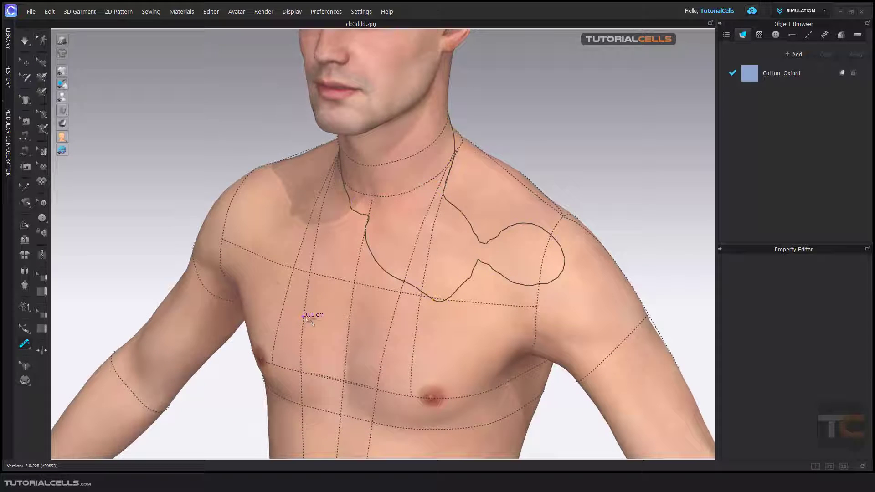
{"action": "left_click", "coordinate": [405, 334]}
{"action": "double_click", "coordinate": [351, 397]}
Add a straight basic tape measure of about 19.8 cm between the avatar's nipples.
{"action": "right_click_drag", "start_coordinate": [351, 397], "coordinate": [404, 334]}
{"action": "scroll", "coordinate": [404, 418], "scroll_direction": "up", "scroll_amount": 2}
{"action": "middle_click_drag", "start_coordinate": [400, 420], "coordinate": [393, 319]}
{"action": "left_click", "coordinate": [284, 382]}
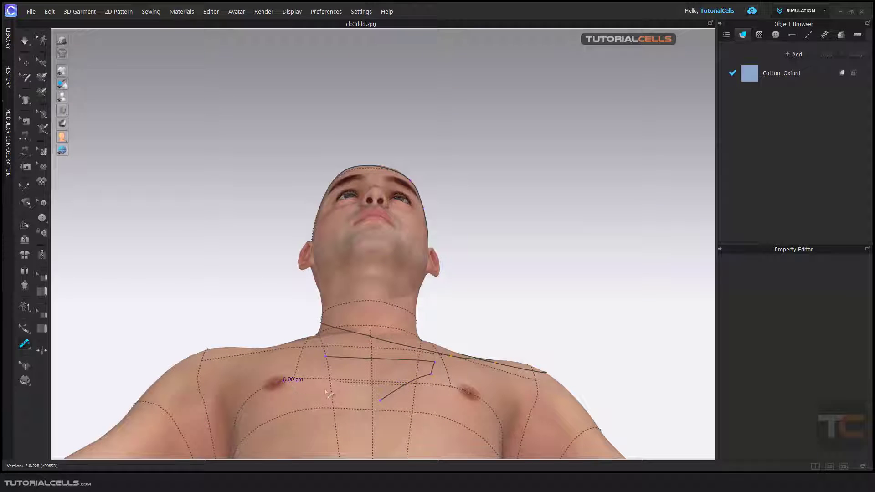
{"action": "left_click", "coordinate": [463, 390]}
{"action": "right_click_drag", "start_coordinate": [354, 397], "coordinate": [360, 351]}
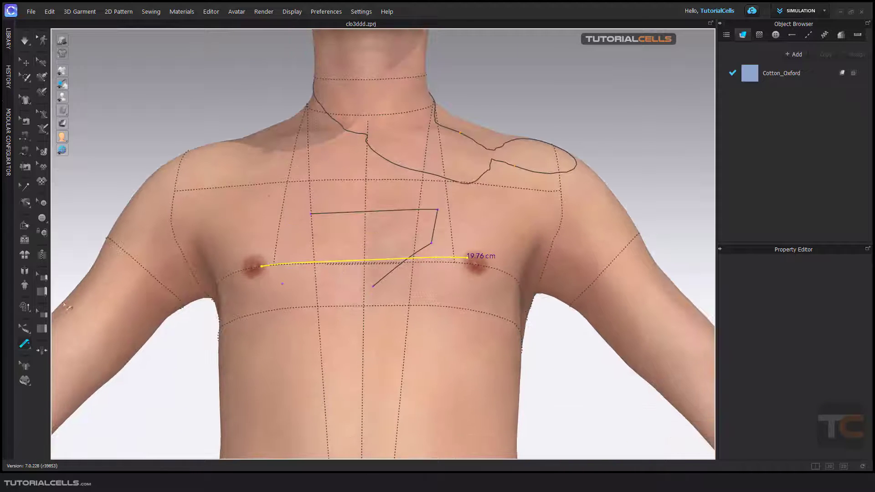
Delete both basic tape measures on the chest and the surface circumference measure over the neck and shoulder.
{"action": "left_click", "coordinate": [25, 330]}
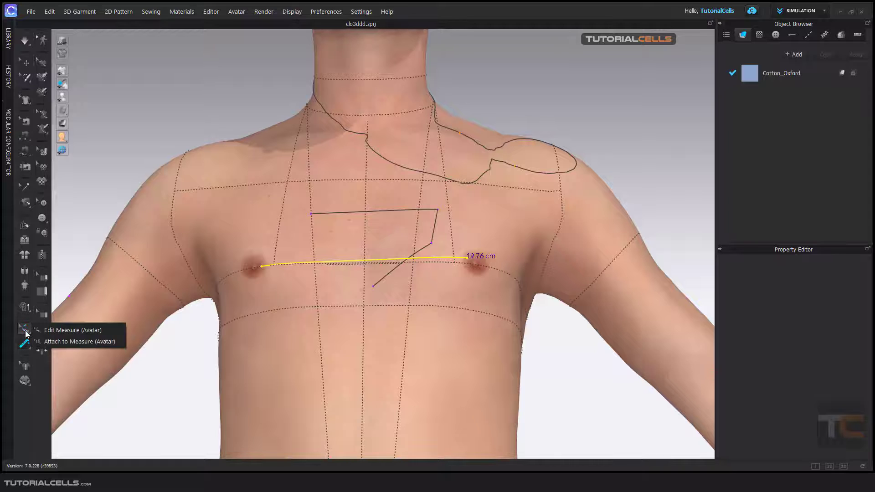
{"action": "left_click", "coordinate": [75, 330]}
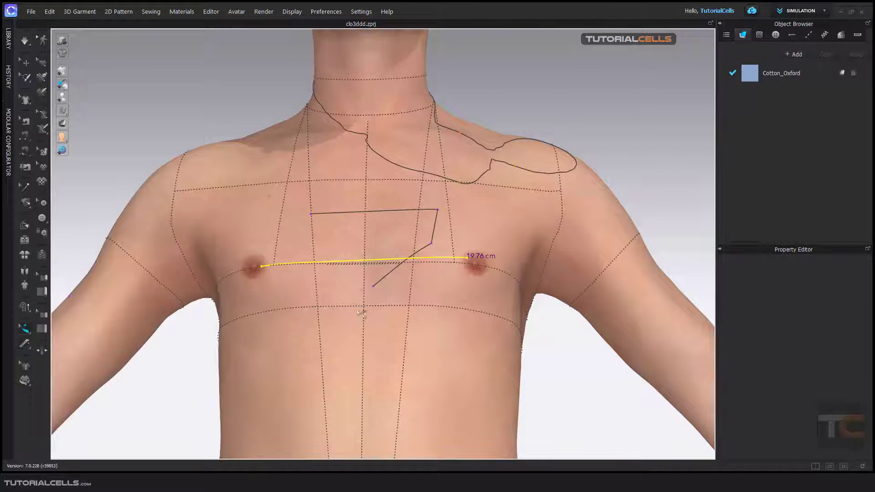
{"action": "left_click", "coordinate": [391, 272]}
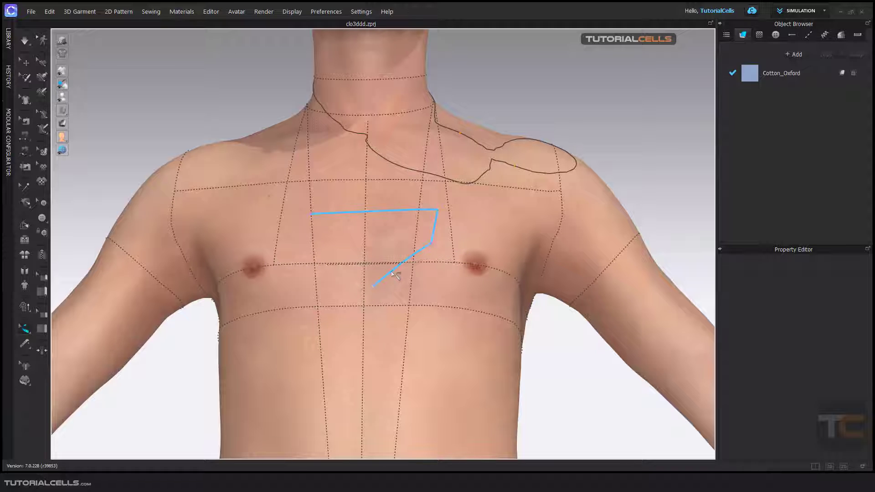
{"action": "key", "text": "Delete"}
{"action": "left_click", "coordinate": [446, 178]}
{"action": "key", "text": "Delete"}
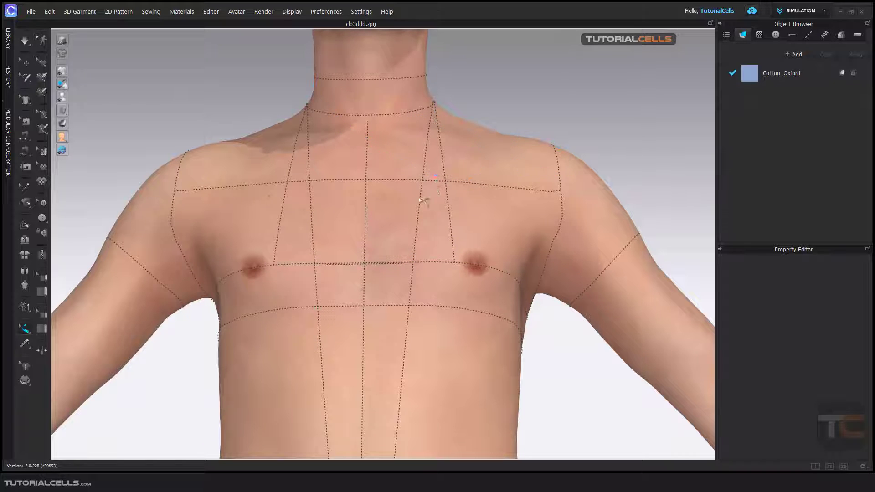
Add a surface tape measure from one nipple to the other, following the contour of the chest.
{"action": "scroll", "coordinate": [358, 299], "scroll_direction": "up", "scroll_amount": 3}
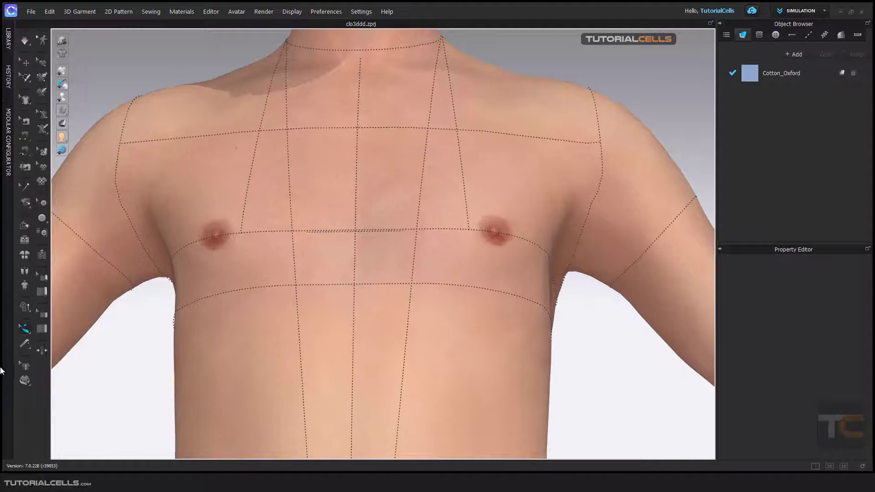
{"action": "left_click", "coordinate": [25, 346]}
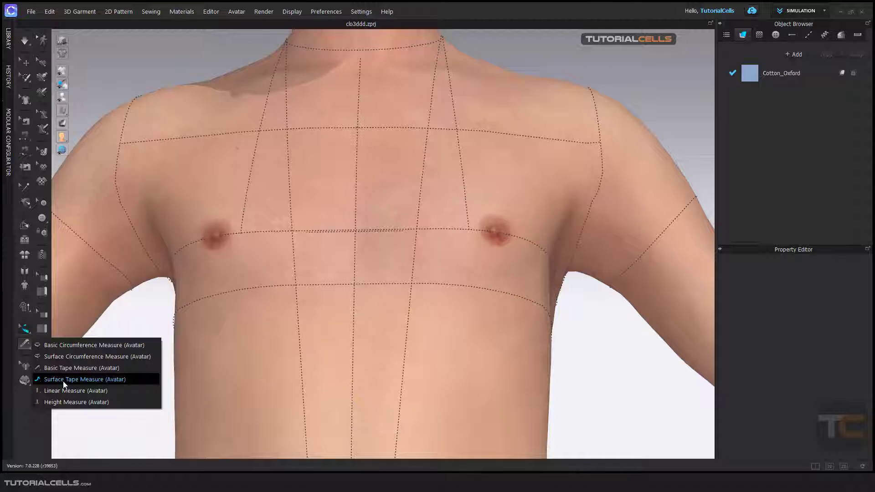
{"action": "left_click", "coordinate": [84, 379]}
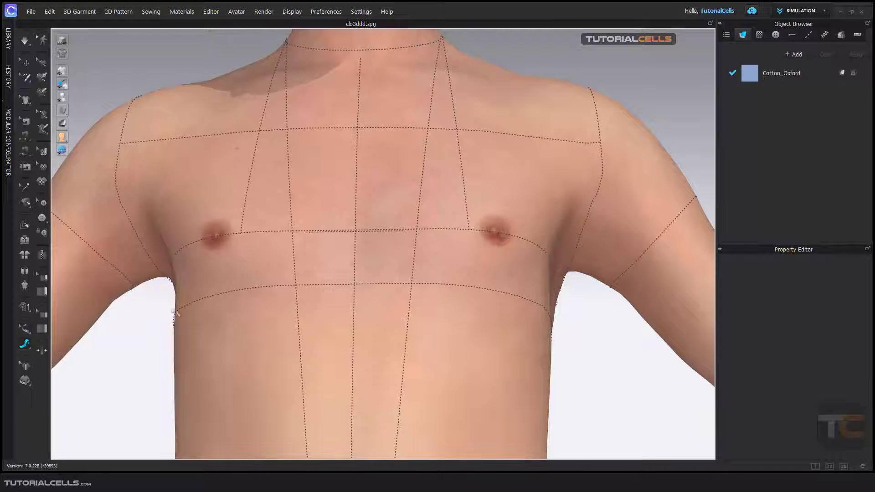
{"action": "left_click", "coordinate": [223, 240]}
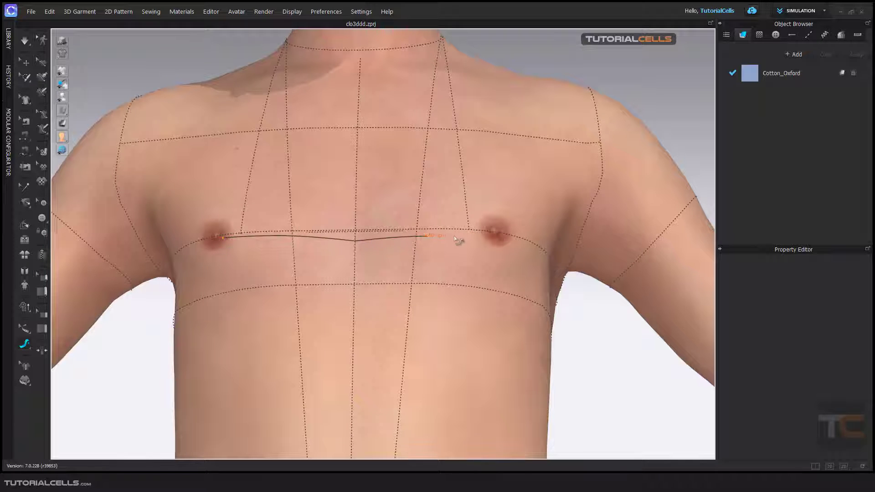
{"action": "left_click", "coordinate": [474, 234]}
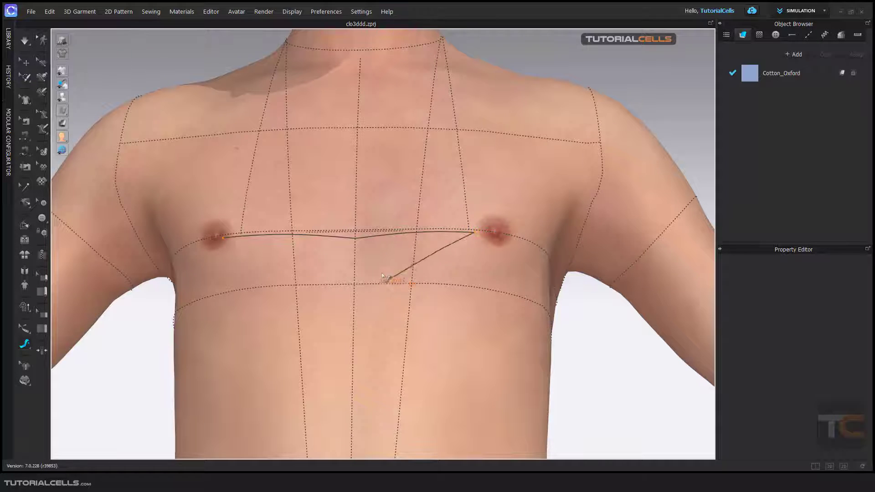
{"action": "right_click_drag", "start_coordinate": [382, 282], "coordinate": [382, 269]}
{"action": "left_click", "coordinate": [469, 267]}
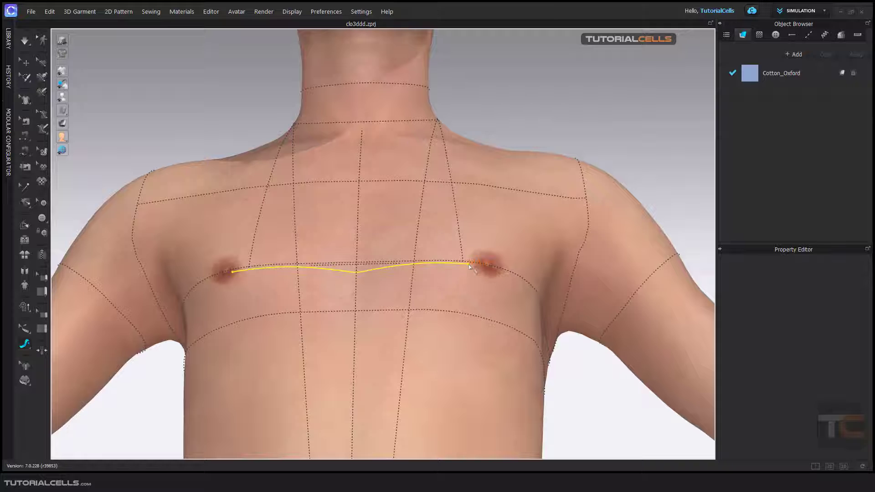
Add a basic tape measure of about 20.4 cm between the nipples, just above the surface tape measure.
{"action": "scroll", "coordinate": [380, 299], "scroll_direction": "up", "scroll_amount": 2}
{"action": "right_click_drag", "start_coordinate": [360, 311], "coordinate": [362, 291]}
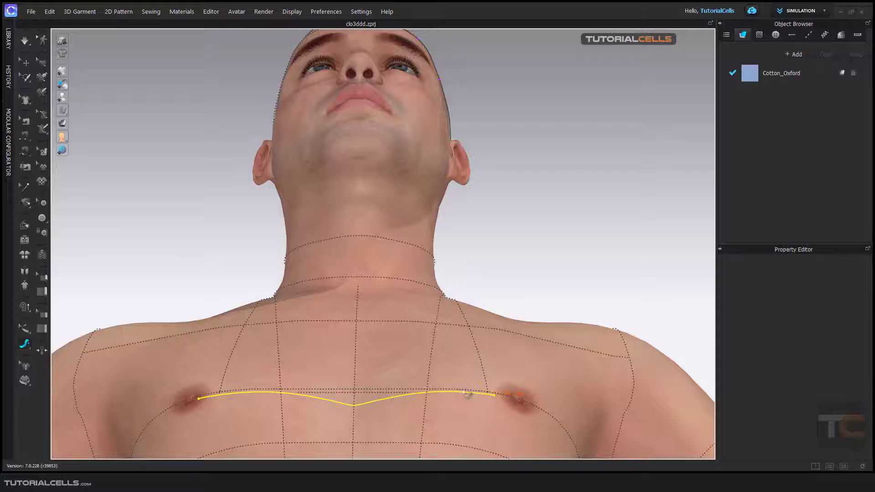
{"action": "left_click", "coordinate": [24, 345]}
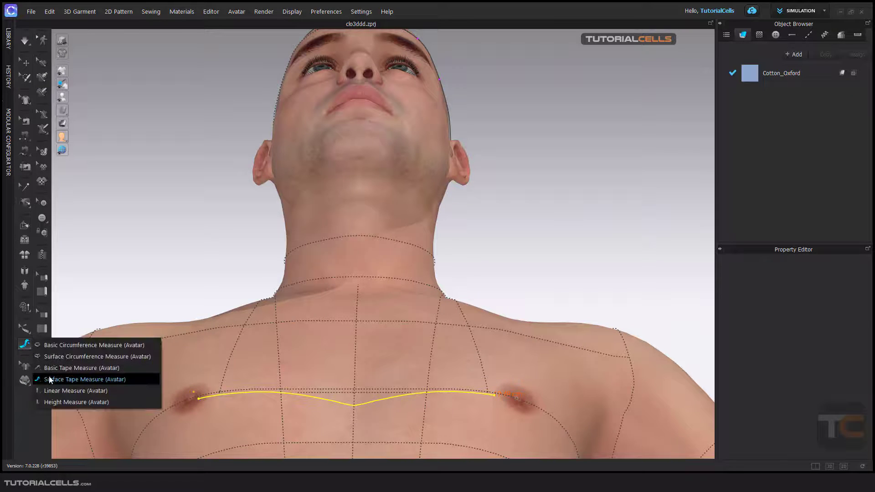
{"action": "left_click", "coordinate": [48, 376]}
{"action": "left_click", "coordinate": [200, 391]}
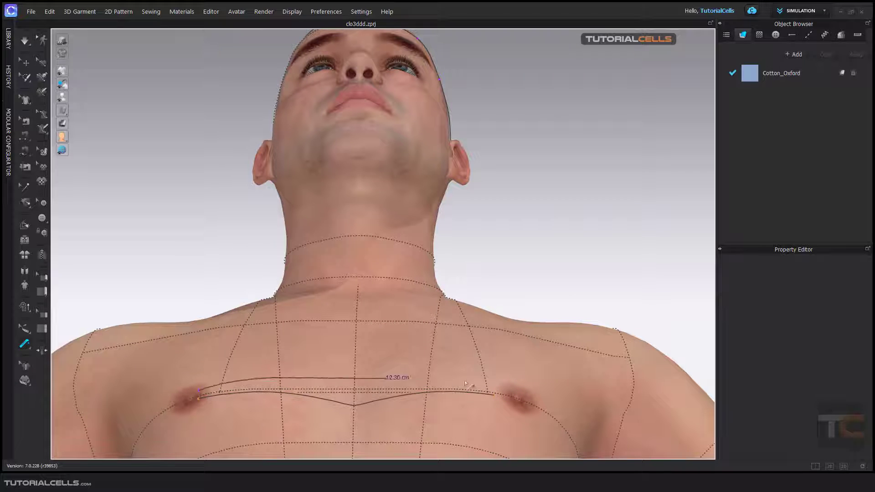
{"action": "left_click", "coordinate": [510, 393]}
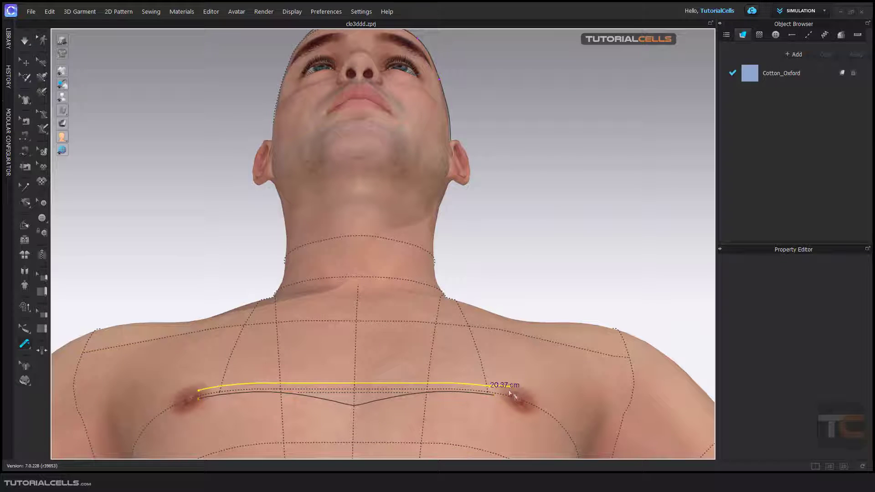
Add a linear measure of about 43.5 cm across the upper chest, from one shoulder point to the other.
{"action": "left_click", "coordinate": [24, 345]}
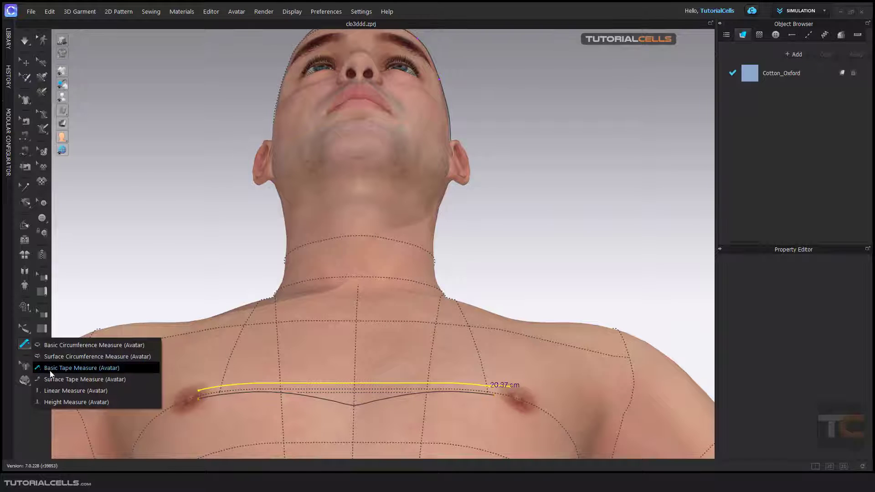
{"action": "left_click", "coordinate": [67, 395]}
{"action": "scroll", "coordinate": [335, 374], "scroll_direction": "down", "scroll_amount": 4}
{"action": "right_click_drag", "start_coordinate": [359, 365], "coordinate": [327, 425]}
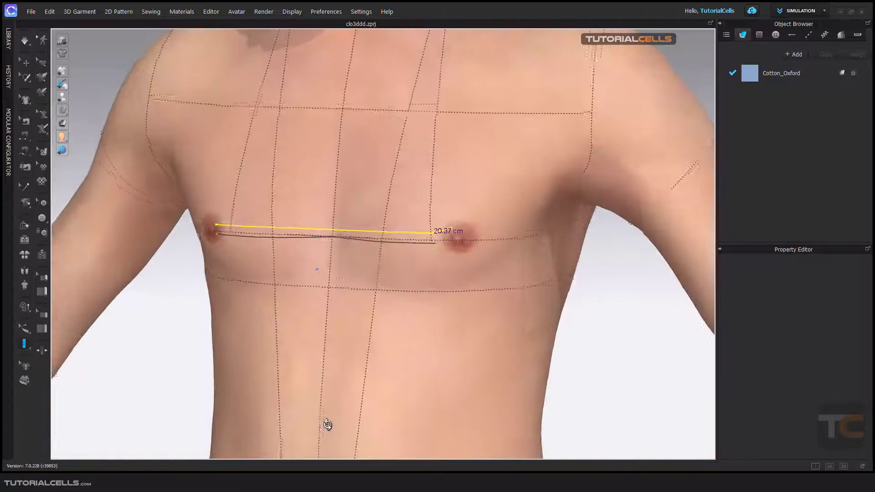
{"action": "scroll", "coordinate": [327, 425], "scroll_direction": "down", "scroll_amount": 6}
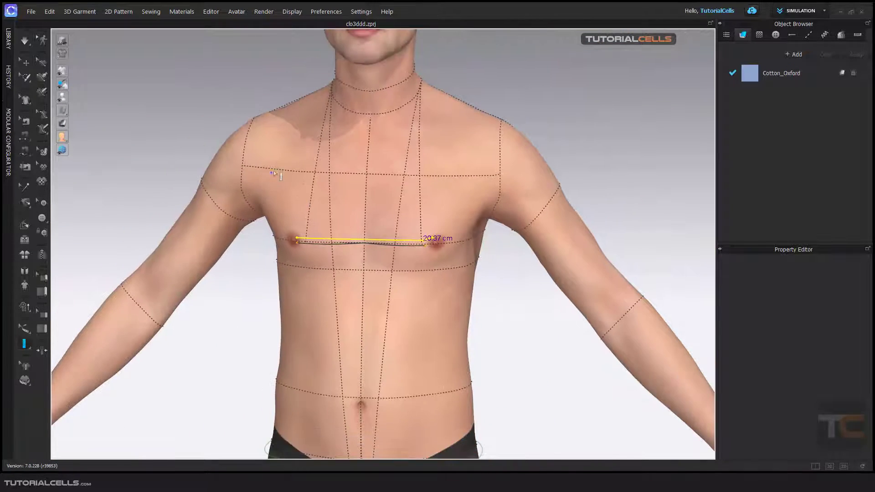
{"action": "mouse_move", "coordinate": [274, 173]}
{"action": "right_mouse_down"}
{"action": "mouse_move", "coordinate": [247, 177]}
{"action": "mouse_move", "coordinate": [273, 165]}
{"action": "right_mouse_up"}
{"action": "left_click", "coordinate": [237, 135]}
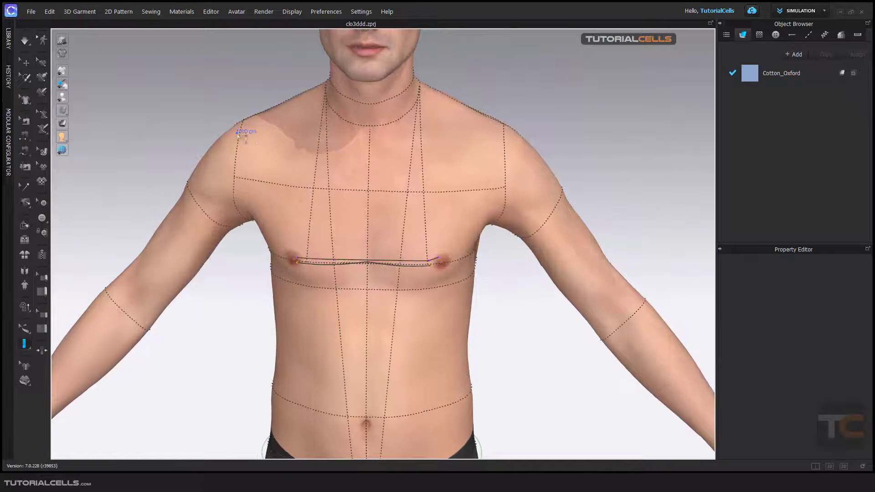
{"action": "left_click", "coordinate": [505, 131]}
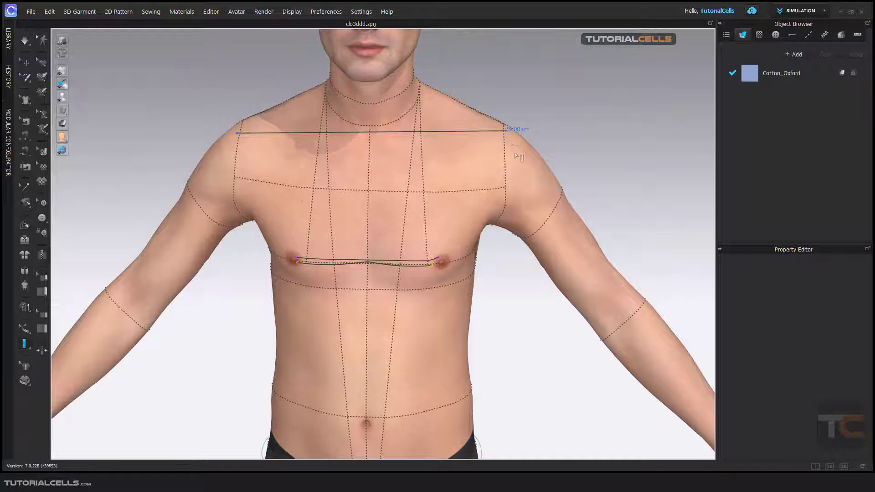
{"action": "key", "text": "Return"}
{"action": "right_click_drag", "start_coordinate": [517, 157], "coordinate": [248, 138]}
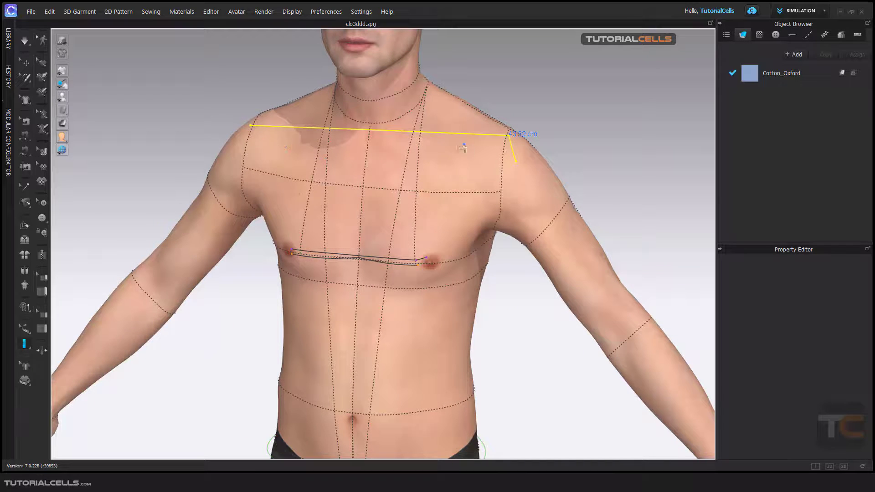
Add a height measure from the avatar's chin down to the floor.
{"action": "left_click", "coordinate": [24, 346]}
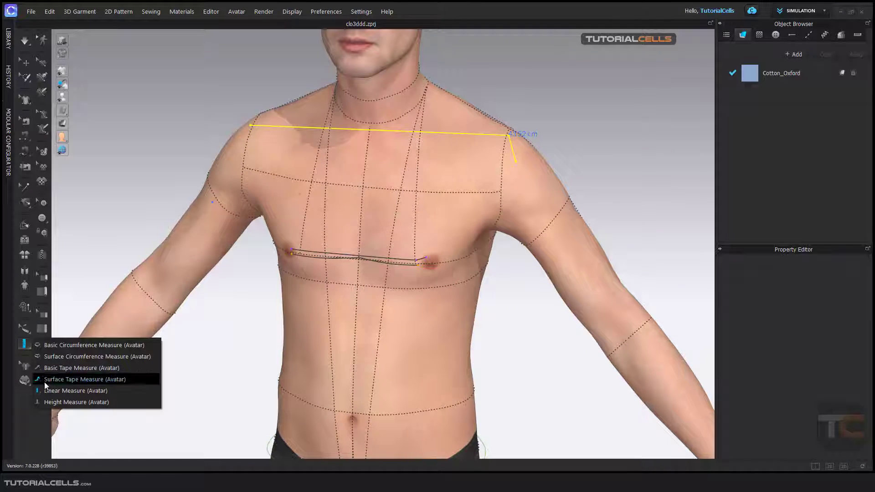
{"action": "left_click", "coordinate": [62, 404]}
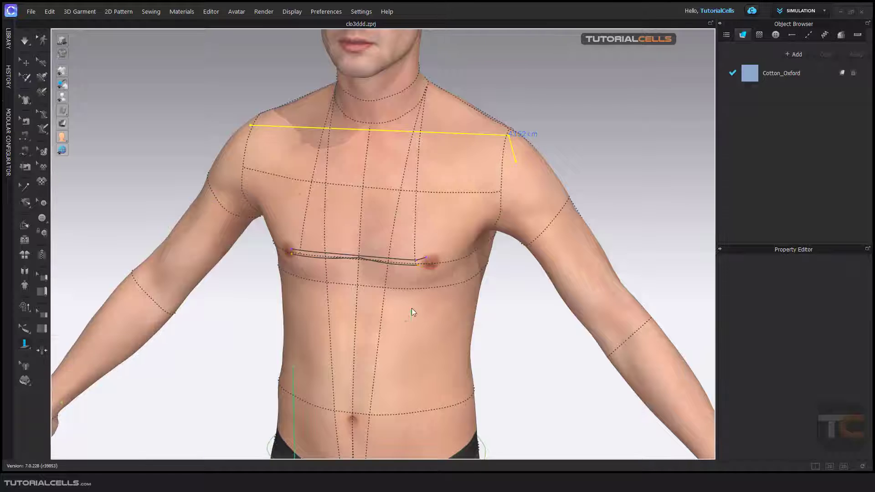
{"action": "scroll", "coordinate": [411, 308], "scroll_direction": "down", "scroll_amount": 5}
{"action": "scroll", "coordinate": [333, 205], "scroll_direction": "up", "scroll_amount": 3}
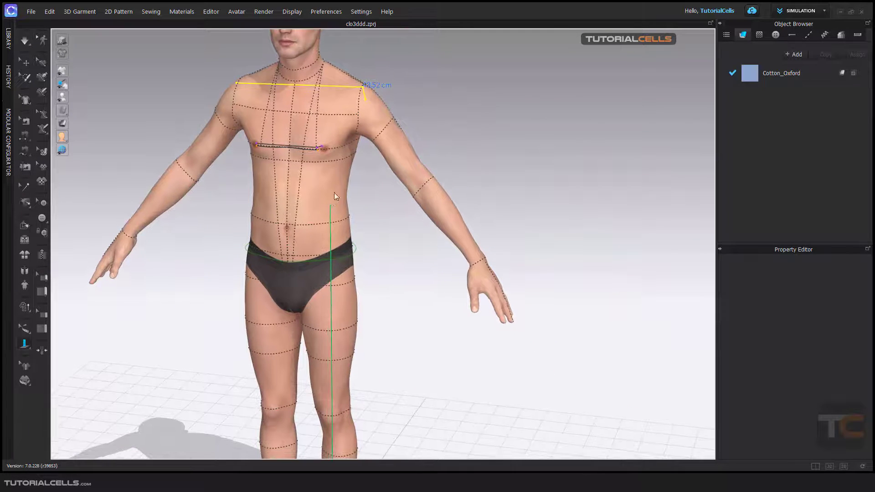
{"action": "left_click", "coordinate": [286, 56]}
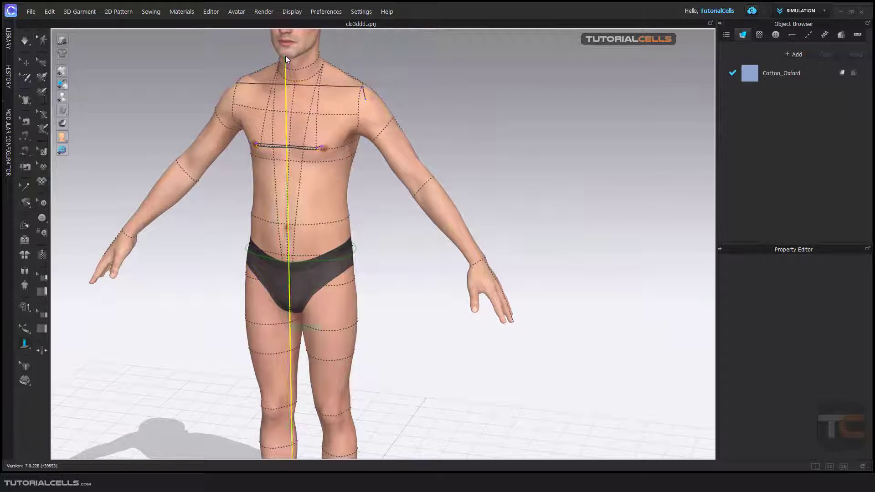
Add height measures to the floor from the avatar's right wrist, about 103.5 cm, and from the crotch, about 87.5 cm.
{"action": "right_click_drag", "start_coordinate": [319, 173], "coordinate": [290, 173]}
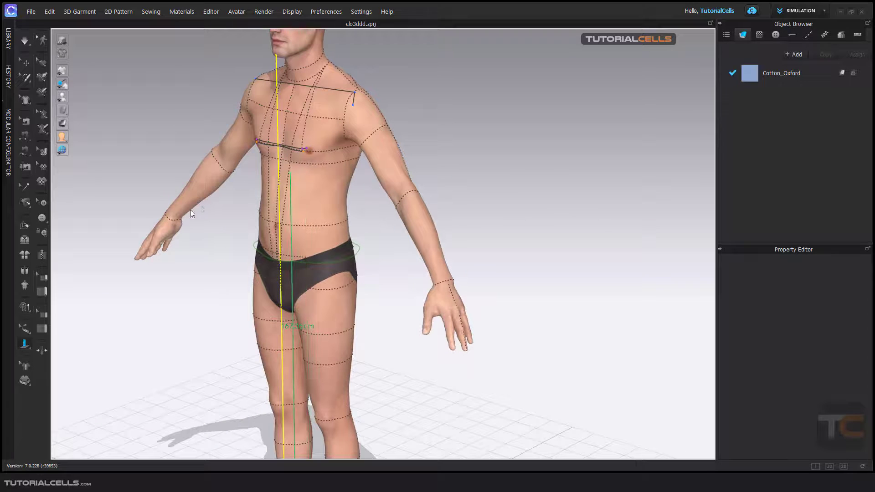
{"action": "left_click", "coordinate": [173, 231]}
{"action": "right_click_drag", "start_coordinate": [254, 276], "coordinate": [328, 349]}
{"action": "left_click", "coordinate": [302, 252]}
{"action": "middle_click_drag", "start_coordinate": [333, 301], "coordinate": [333, 314]}
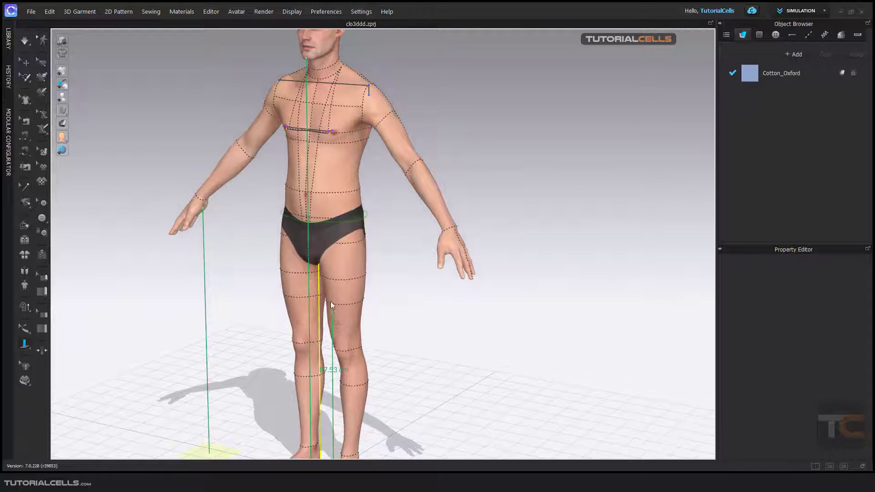
Delete the wrist and chin height measures, the shoulder-to-shoulder linear measure and the basic tape measure between the nipples.
{"action": "left_click", "coordinate": [26, 347]}
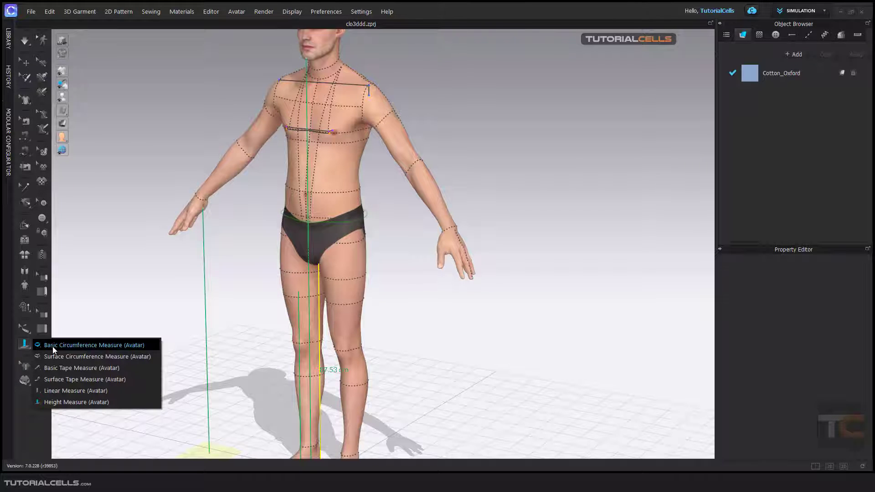
{"action": "left_click", "coordinate": [52, 346]}
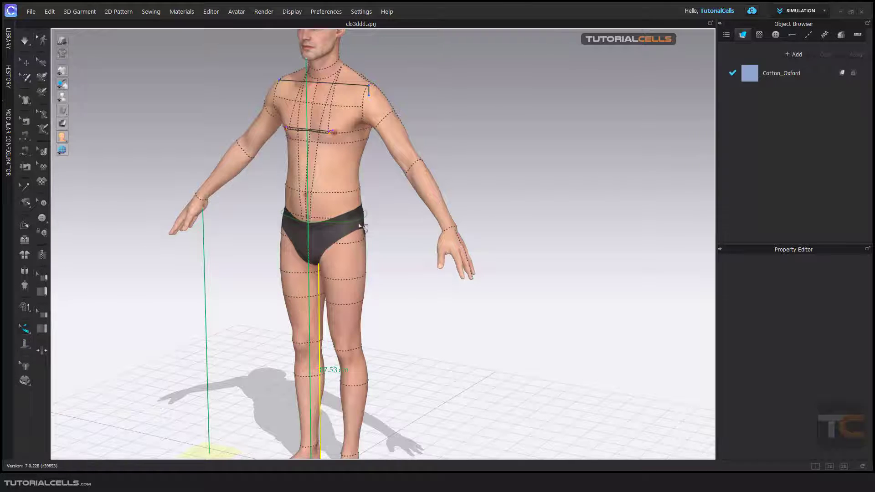
{"action": "right_click_drag", "start_coordinate": [363, 228], "coordinate": [352, 243]}
{"action": "scroll", "coordinate": [236, 161], "scroll_direction": "down", "scroll_amount": 3}
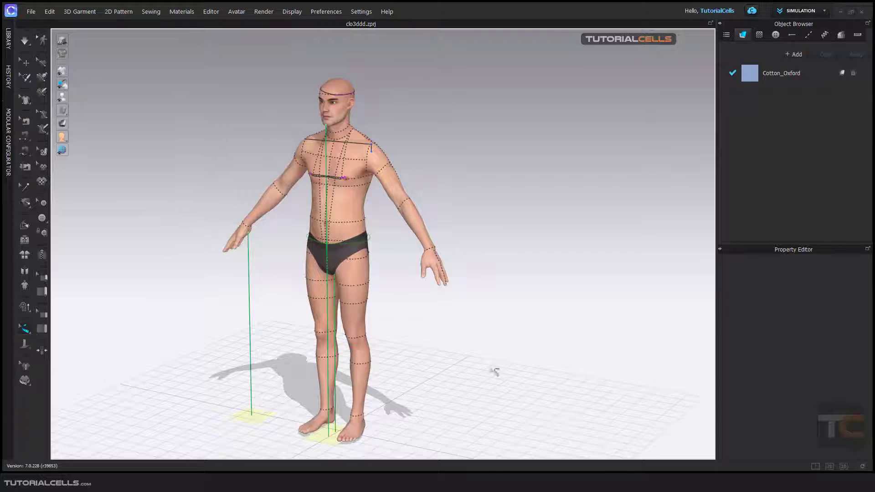
{"action": "mouse_move", "coordinate": [247, 251]}
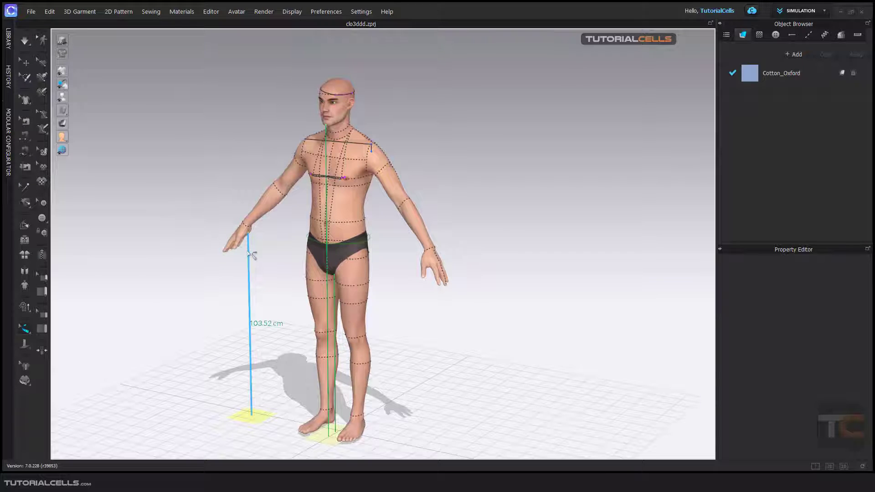
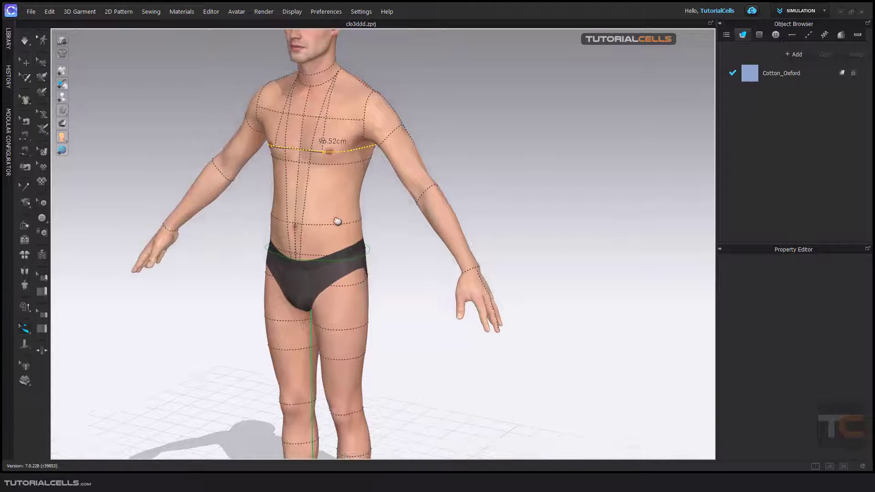
Add a basic circumference measure of about 37.5 cm around the middle of the avatar's neck.
{"action": "middle_click_drag", "start_coordinate": [321, 90], "coordinate": [336, 215]}
{"action": "scroll", "coordinate": [339, 215], "scroll_direction": "up", "scroll_amount": 2}
{"action": "right_click_drag", "start_coordinate": [302, 199], "coordinate": [235, 231]}
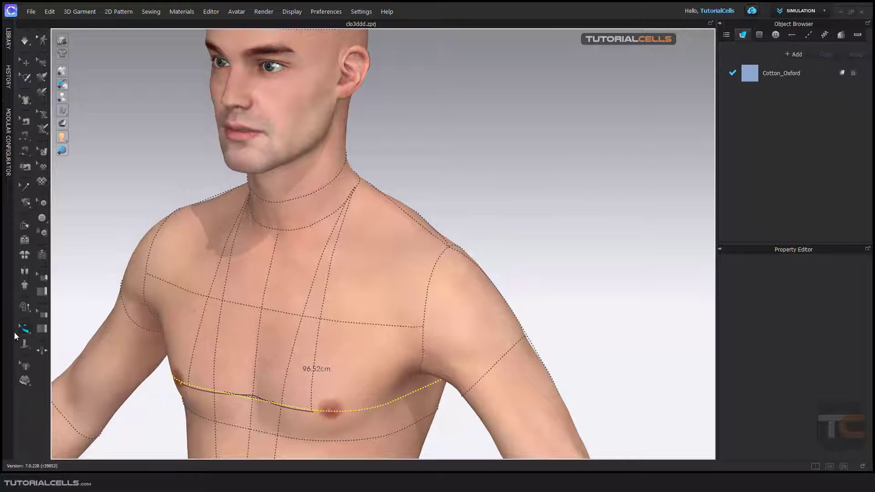
{"action": "left_click", "coordinate": [23, 330]}
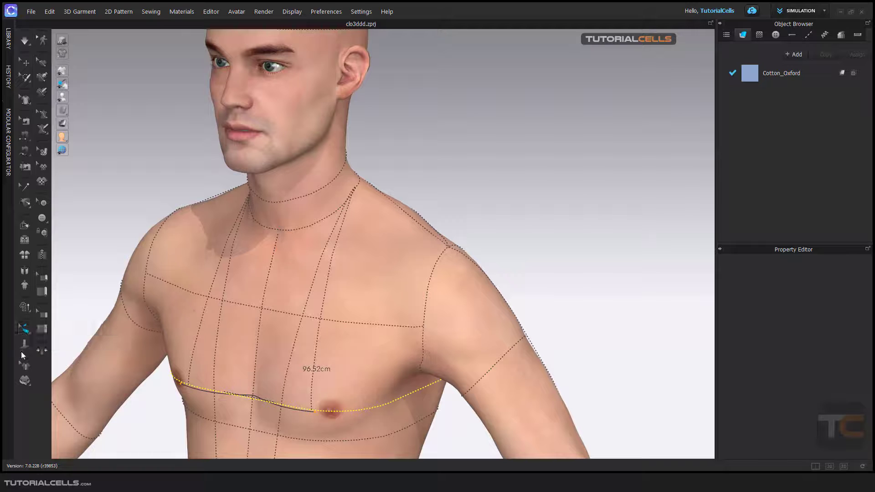
{"action": "left_click", "coordinate": [25, 345]}
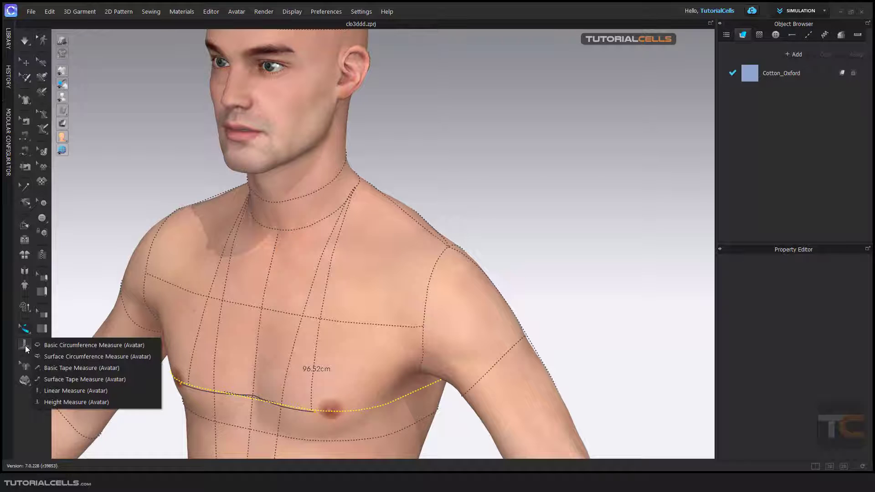
{"action": "left_click", "coordinate": [73, 345]}
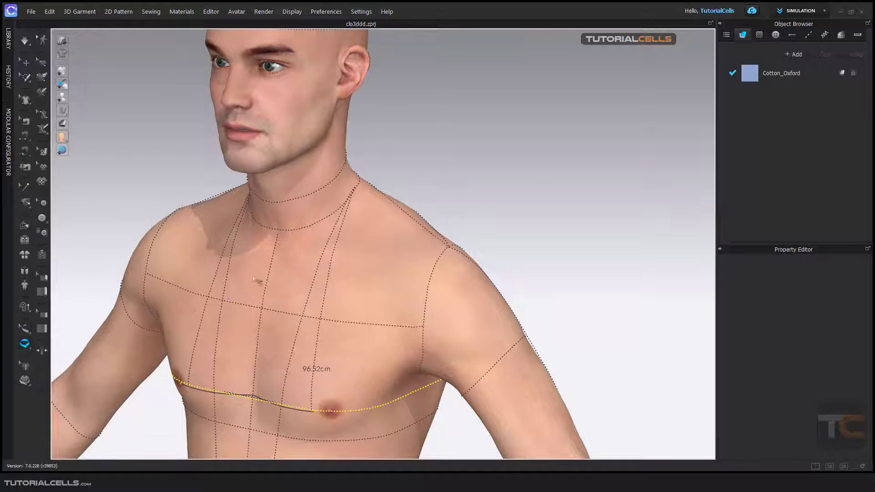
{"action": "left_click", "coordinate": [294, 200]}
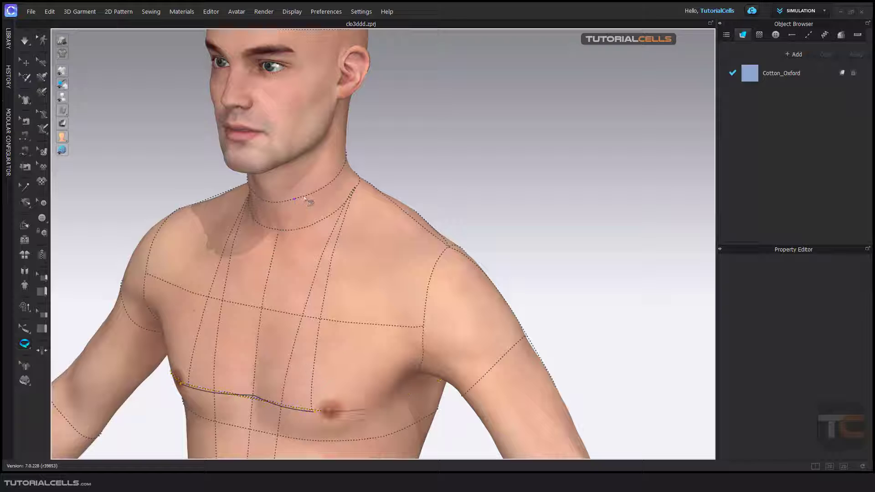
{"action": "left_click", "coordinate": [335, 182]}
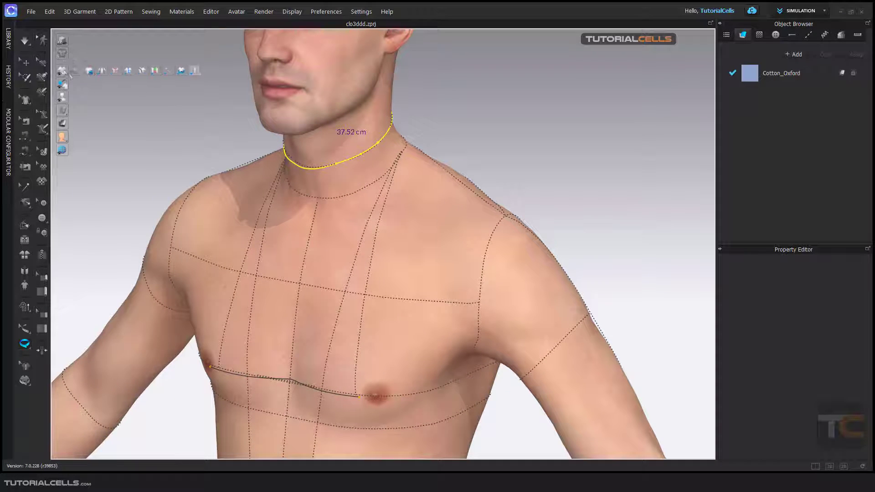
Show the garment and attach its front V-neckline edge to the neck circumference measure with Attach to Measure (Avatar).
{"action": "left_click", "coordinate": [75, 73]}
{"action": "middle_click_drag", "start_coordinate": [329, 230], "coordinate": [341, 236]}
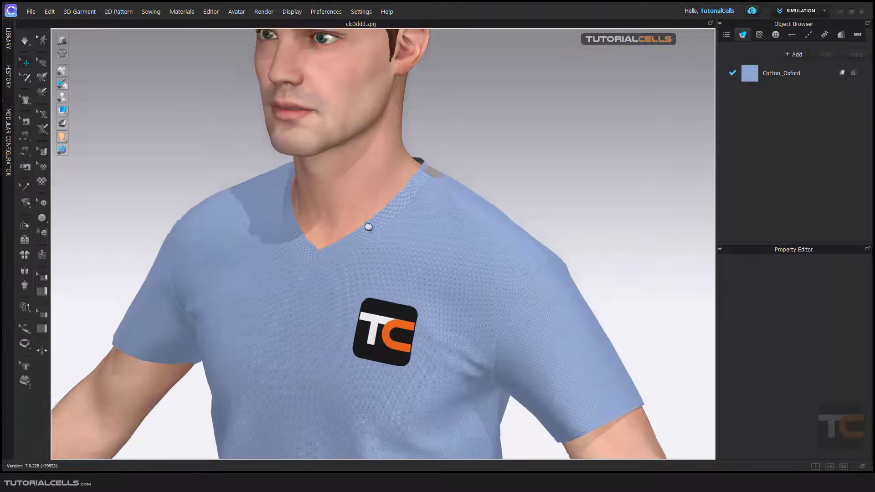
{"action": "left_click", "coordinate": [28, 330]}
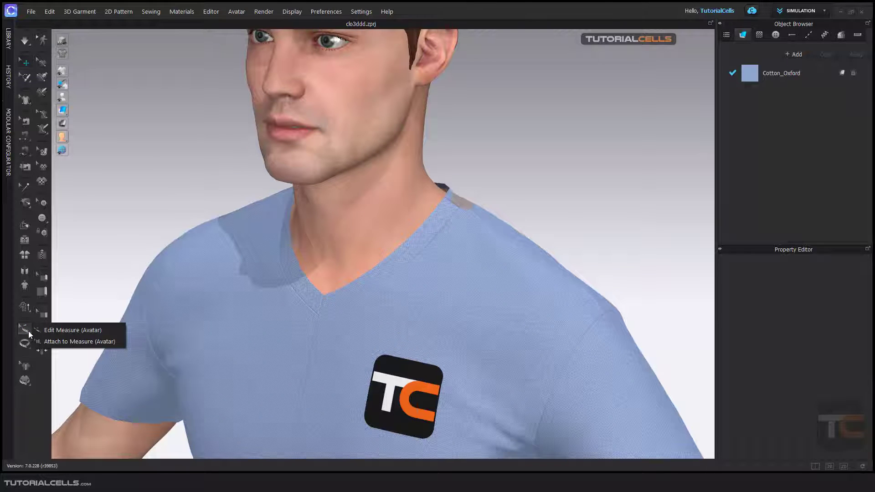
{"action": "left_click", "coordinate": [67, 342]}
{"action": "middle_click_drag", "start_coordinate": [308, 293], "coordinate": [304, 335]}
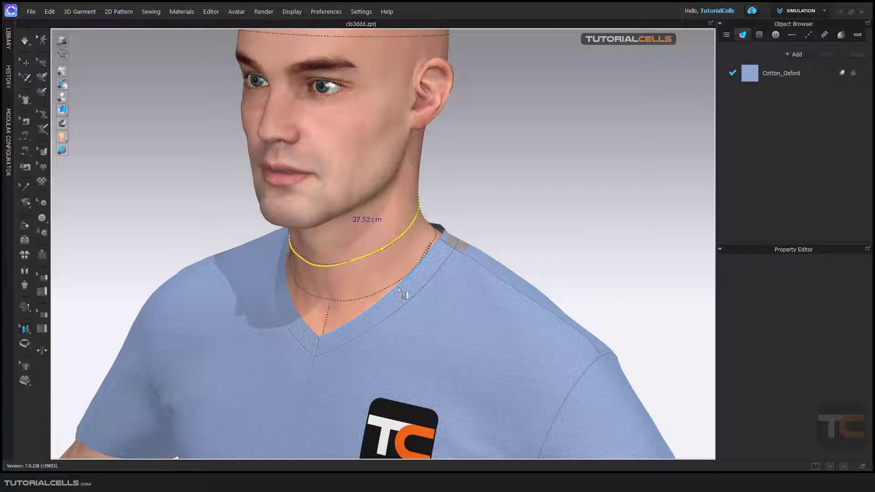
{"action": "left_click", "coordinate": [398, 289]}
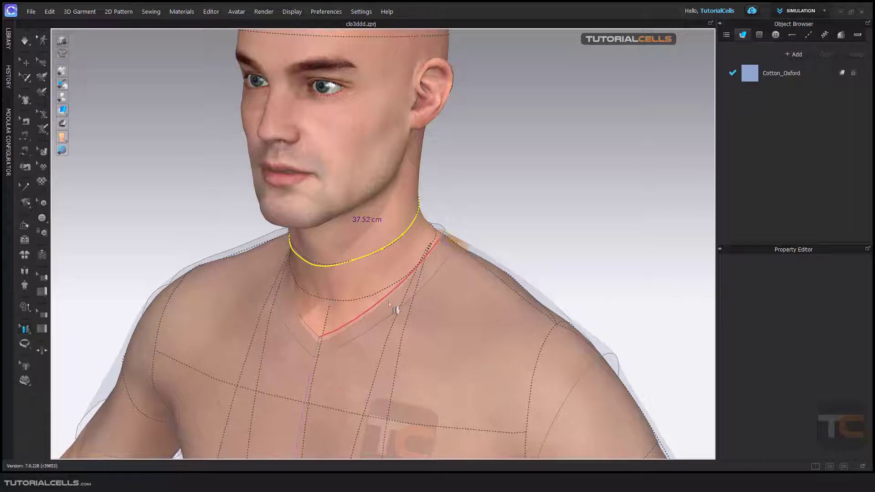
{"action": "left_click", "coordinate": [380, 253]}
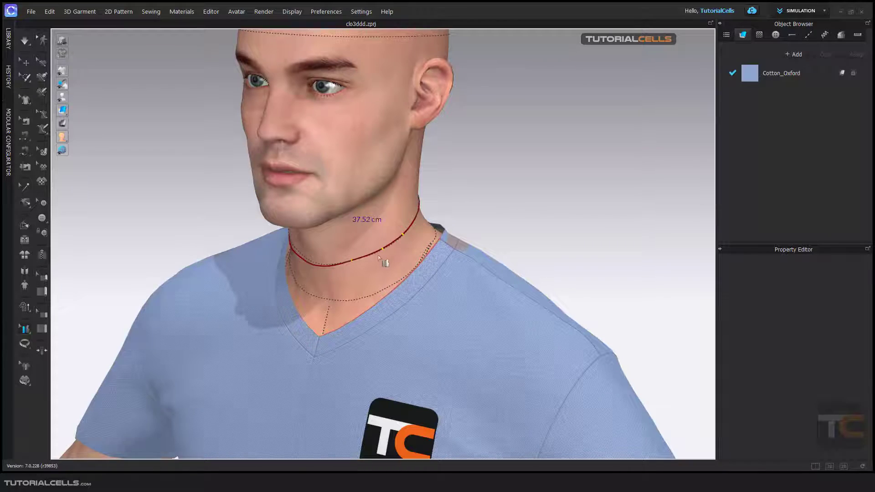
Run the simulation to pull the attached neckline onto the neck measure, and stop it.
{"action": "key", "text": "space"}
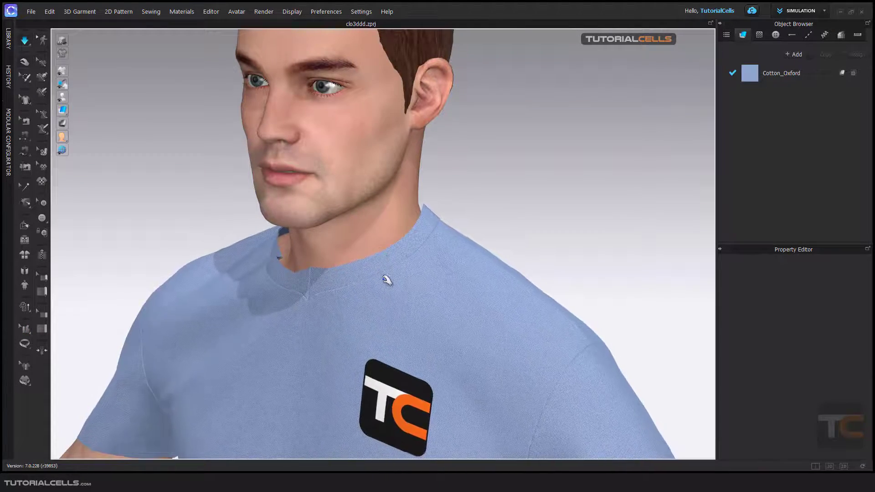
{"action": "mouse_move", "coordinate": [398, 239]}
{"action": "right_mouse_down"}
{"action": "mouse_move", "coordinate": [402, 252]}
{"action": "mouse_move", "coordinate": [435, 248]}
{"action": "mouse_move", "coordinate": [439, 237]}
{"action": "mouse_move", "coordinate": [412, 238]}
{"action": "mouse_move", "coordinate": [390, 254]}
{"action": "right_mouse_up"}
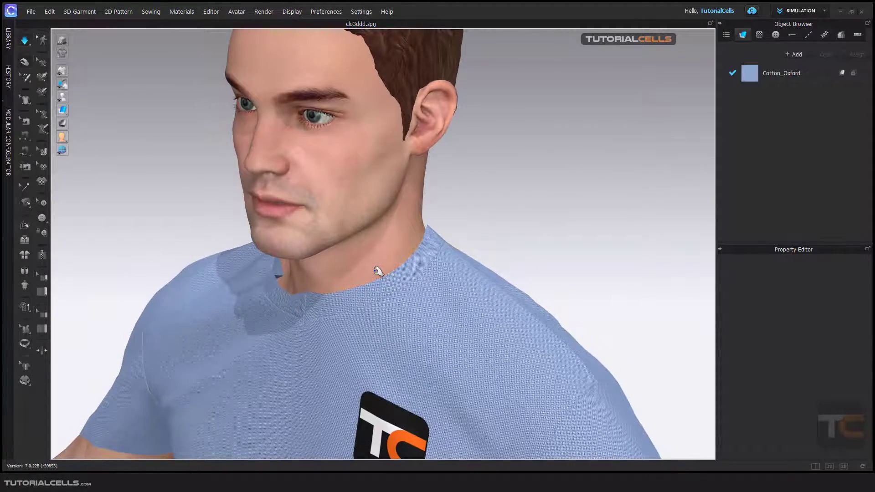
{"action": "key", "text": "space"}
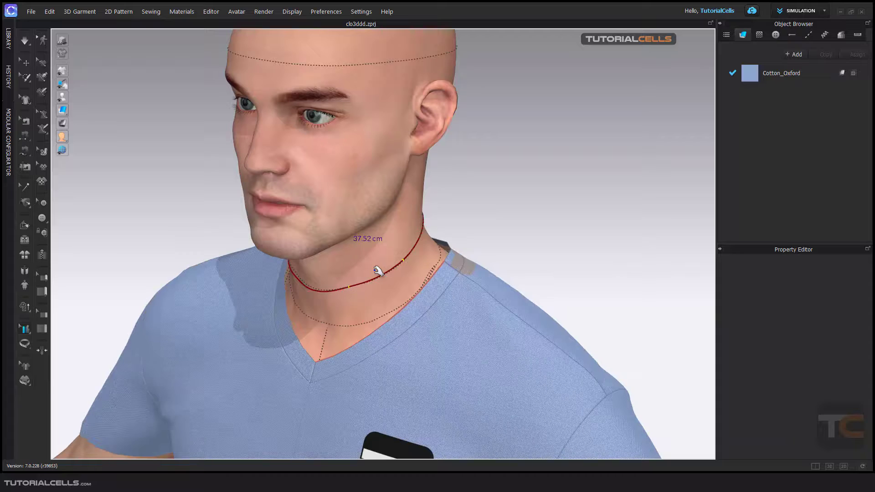
Add a surface tape measure of about 10.7 cm from the left side of the neck base to the front of the throat.
{"action": "right_click_drag", "start_coordinate": [378, 271], "coordinate": [385, 293]}
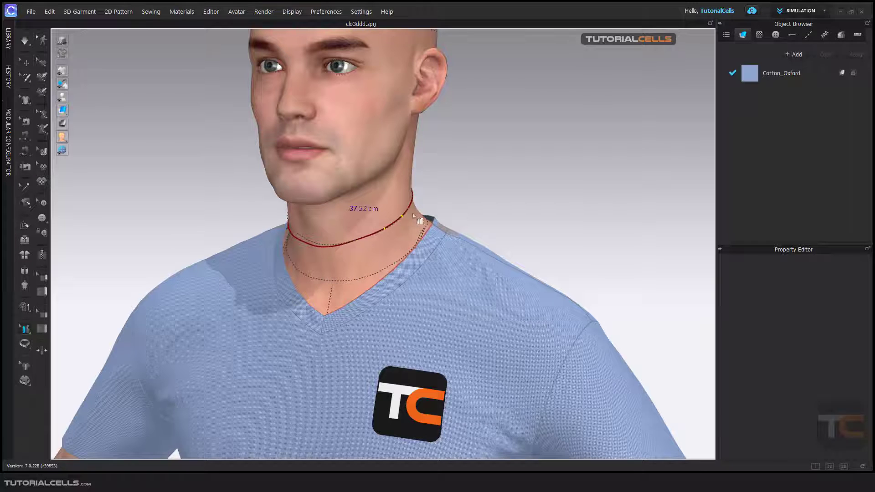
{"action": "left_click", "coordinate": [25, 344]}
{"action": "left_click", "coordinate": [22, 348]}
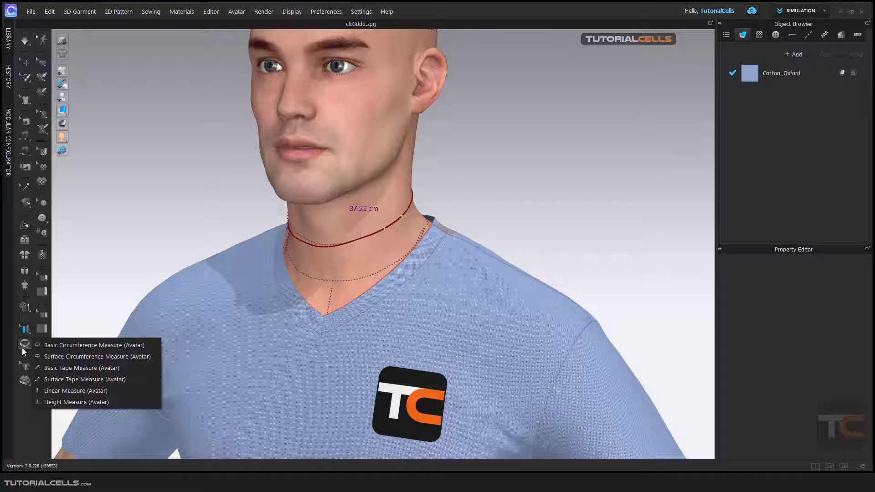
{"action": "left_click", "coordinate": [69, 382]}
{"action": "left_click", "coordinate": [416, 224]}
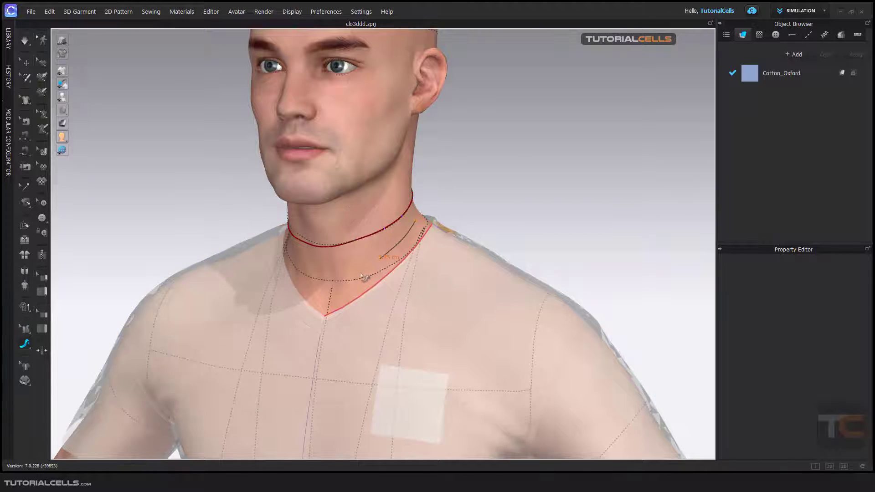
{"action": "left_click", "coordinate": [337, 291]}
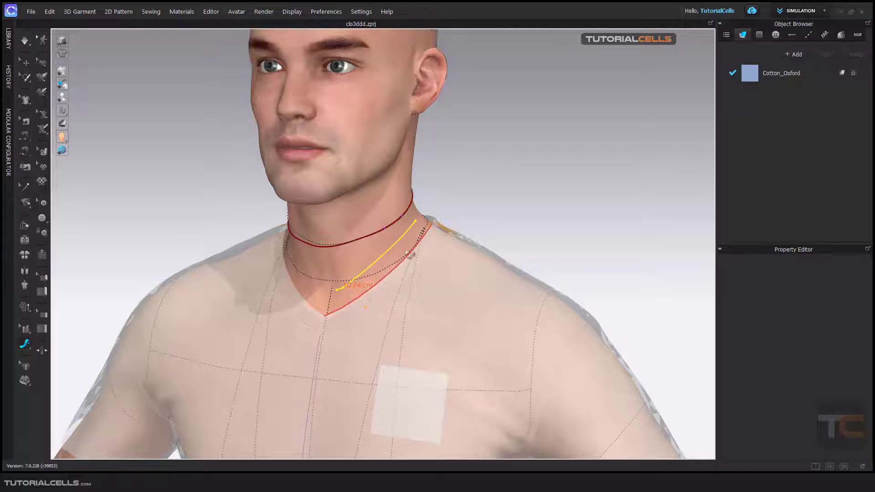
Attach the garment's left neckline edge to the surface tape measure with Attach to Measure (Avatar), run the simulation, and stop it.
{"action": "left_click", "coordinate": [23, 333]}
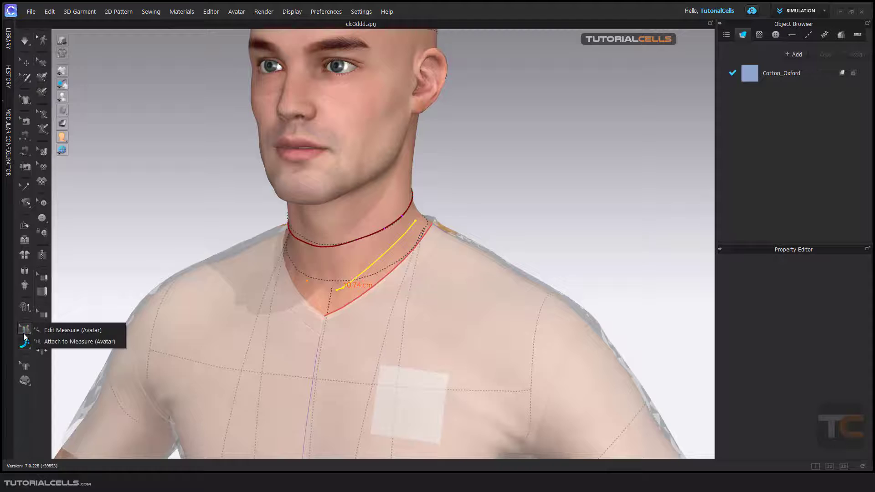
{"action": "left_click", "coordinate": [46, 341]}
{"action": "left_click", "coordinate": [395, 267]}
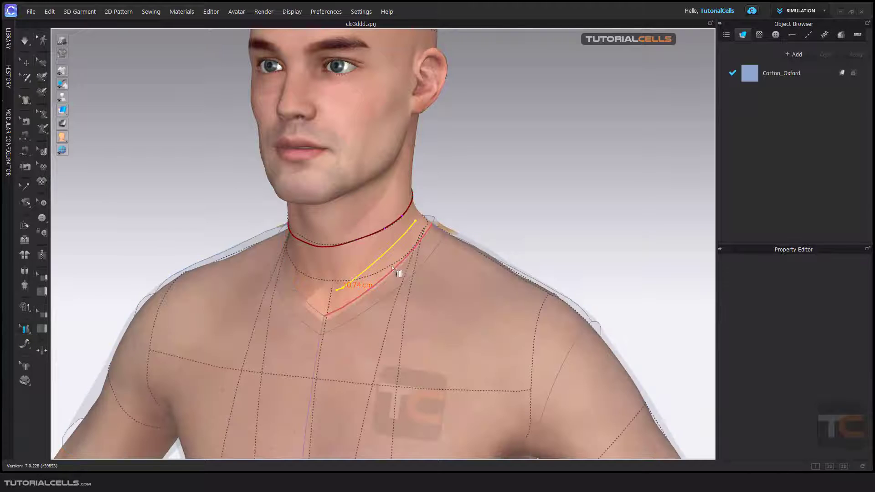
{"action": "left_click", "coordinate": [384, 256]}
{"action": "key", "text": "space"}
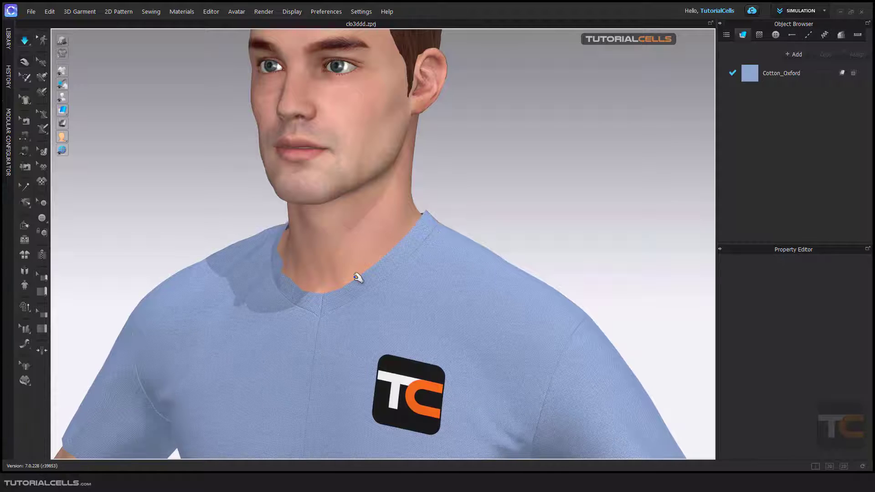
{"action": "key", "text": "space"}
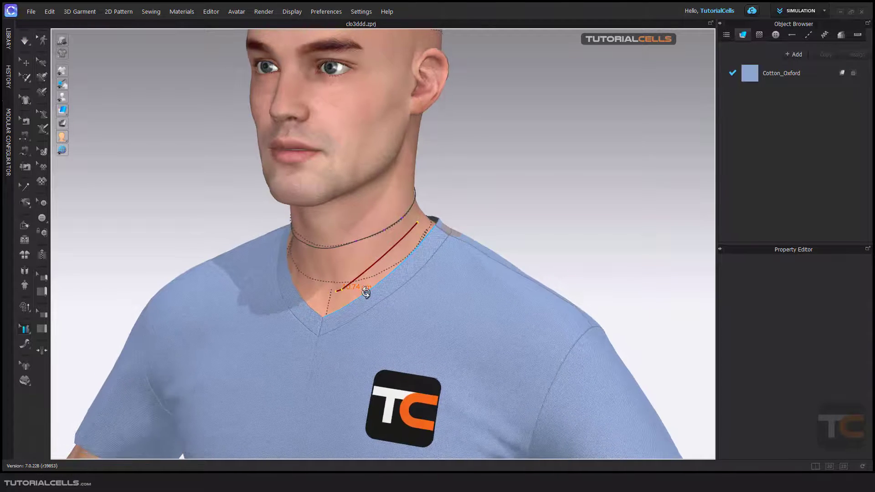
{"action": "left_click", "coordinate": [25, 345]}
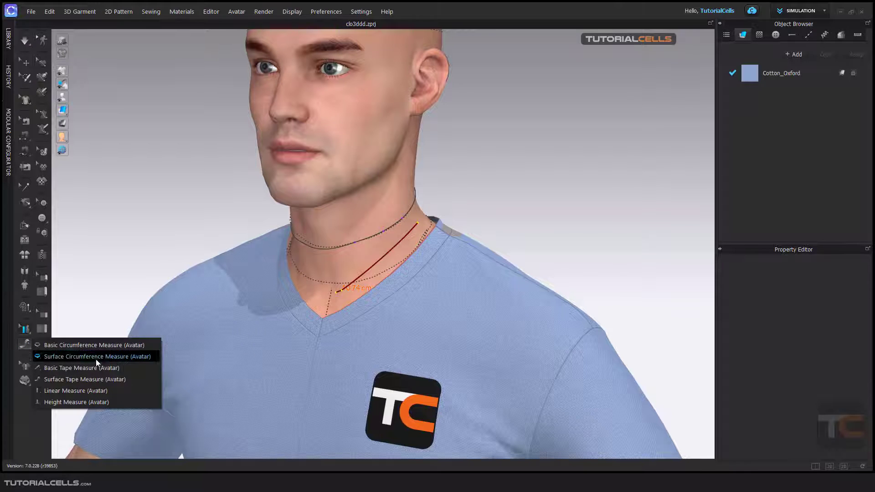
{"action": "left_click", "coordinate": [95, 316]}
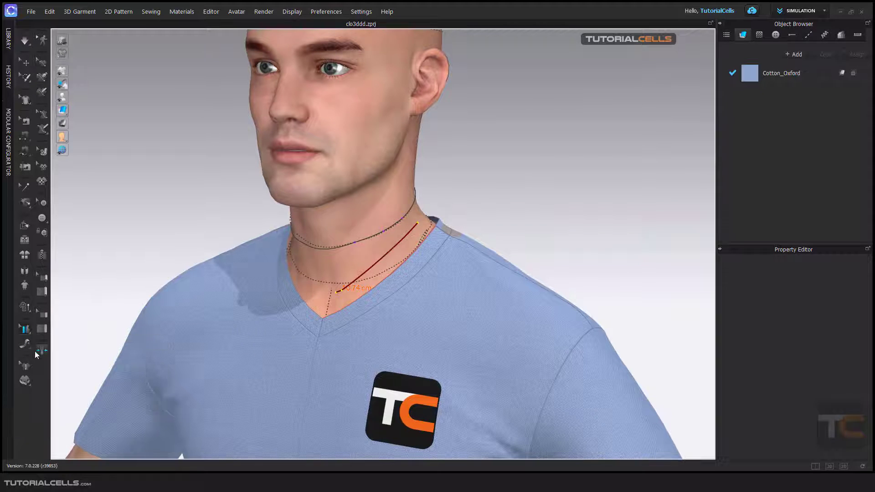
{"action": "left_click", "coordinate": [27, 381]}
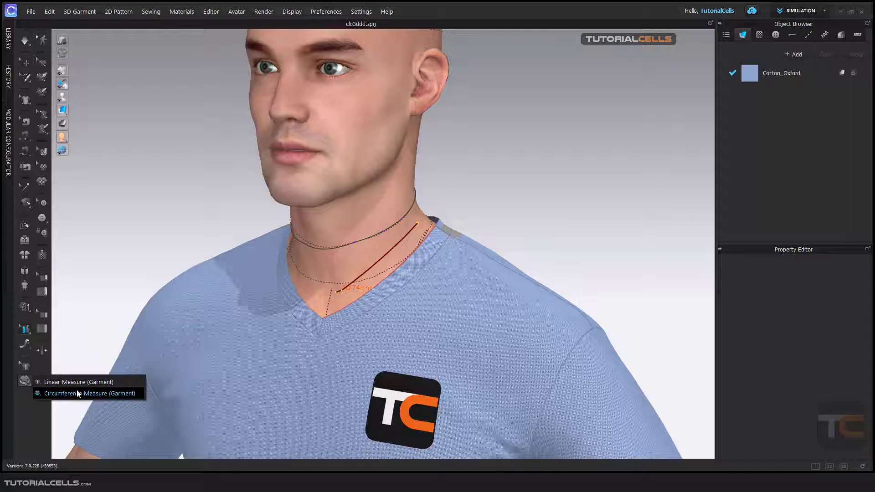
{"action": "left_click", "coordinate": [120, 313]}
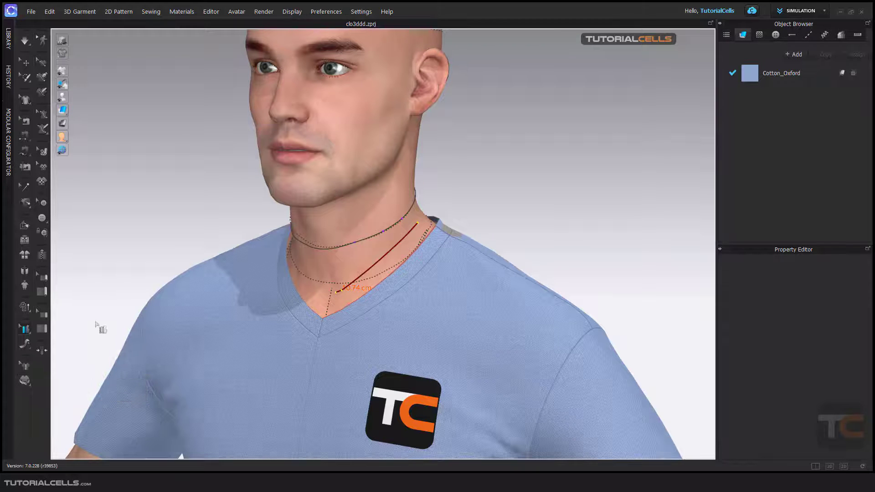
{"action": "left_click", "coordinate": [30, 333]}
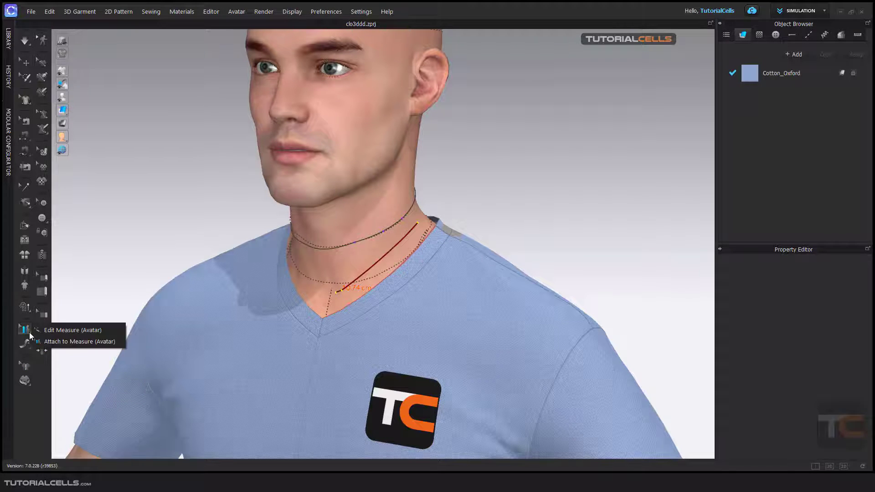
{"action": "left_click", "coordinate": [60, 342]}
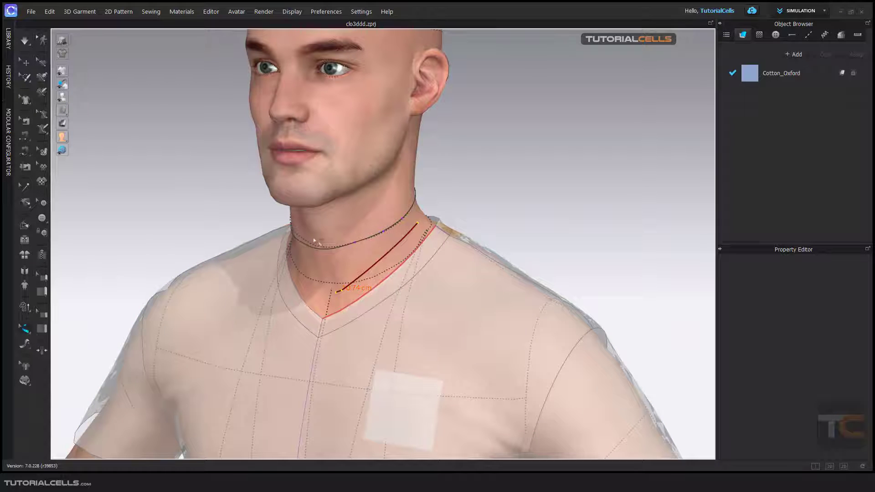
{"action": "left_click", "coordinate": [26, 62]}
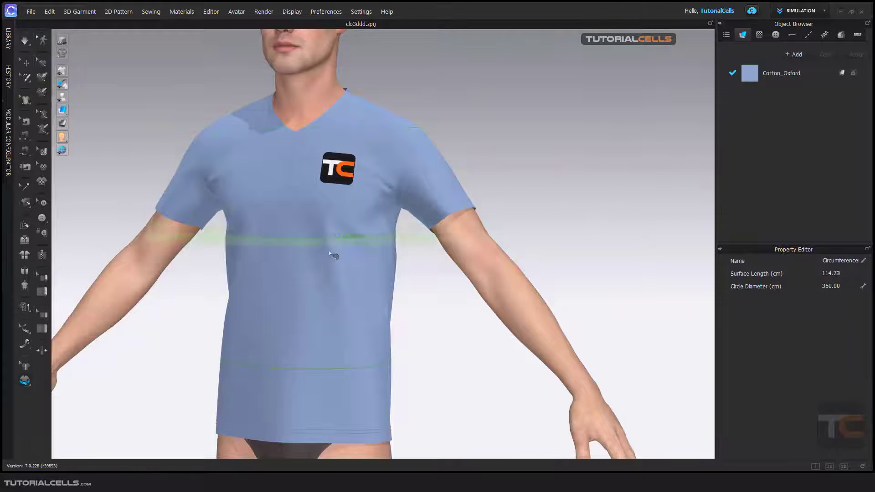
Add a garment circumference measure of about 99.2 cm around the shirt's lower torso.
{"action": "middle_click_drag", "start_coordinate": [335, 251], "coordinate": [338, 219]}
{"action": "right_click_drag", "start_coordinate": [328, 249], "coordinate": [315, 274]}
{"action": "left_click_drag", "start_coordinate": [315, 273], "coordinate": [338, 341]}
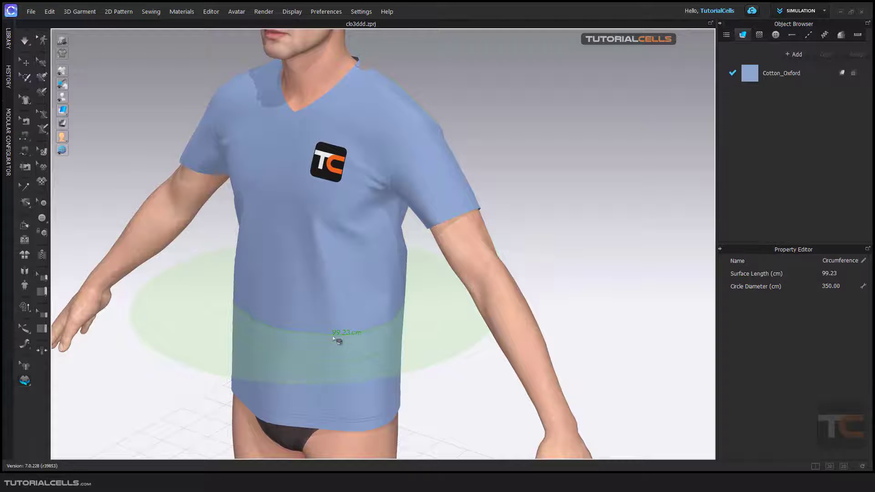
{"action": "left_click", "coordinate": [334, 338]}
{"action": "right_click_drag", "start_coordinate": [311, 353], "coordinate": [326, 351]}
{"action": "left_click_drag", "start_coordinate": [348, 266], "coordinate": [285, 305]}
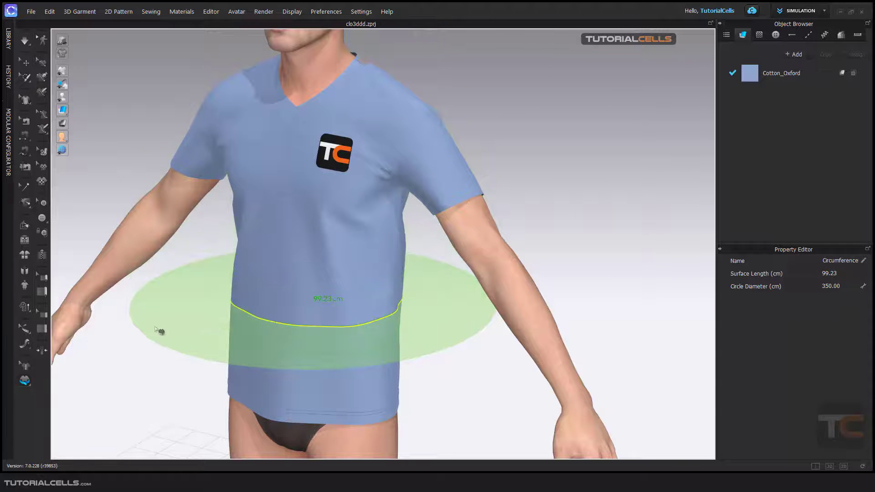
Move the shirt's circumference measure up with Edit Measure (Garment) and tilt it around the left sleeve near the hem at about 38.5 cm.
{"action": "left_click", "coordinate": [24, 367]}
{"action": "left_click", "coordinate": [250, 343]}
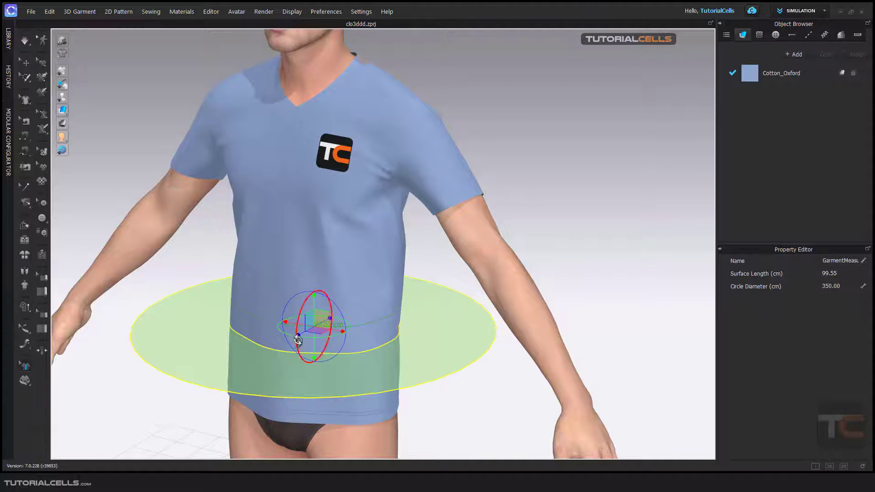
{"action": "left_click_drag", "start_coordinate": [314, 302], "coordinate": [337, 231]}
{"action": "right_click_drag", "start_coordinate": [277, 273], "coordinate": [332, 279]}
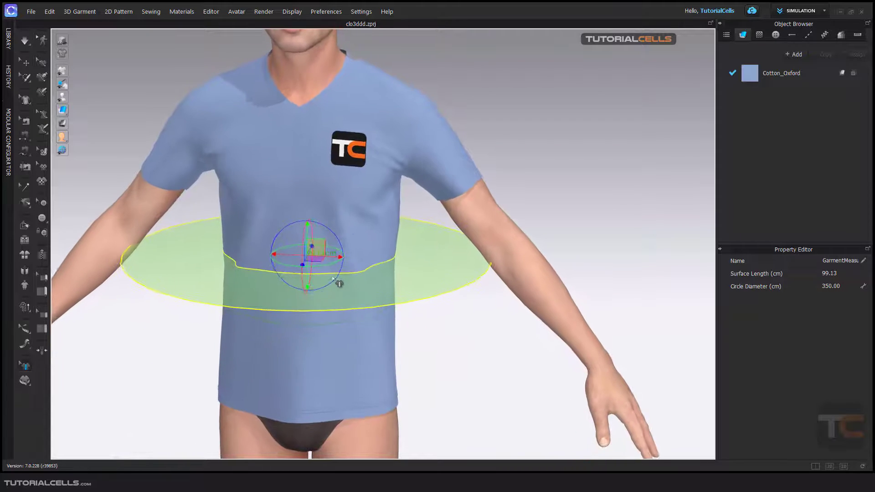
{"action": "left_click_drag", "start_coordinate": [338, 284], "coordinate": [587, 96]}
{"action": "middle_click_drag", "start_coordinate": [511, 154], "coordinate": [494, 216]}
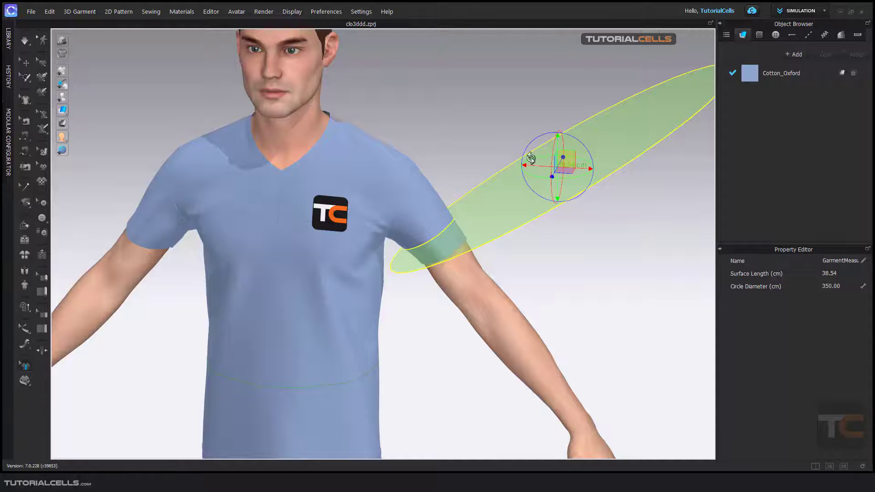
{"action": "scroll", "coordinate": [463, 230], "scroll_direction": "up", "scroll_amount": 3}
{"action": "scroll", "coordinate": [465, 232], "scroll_direction": "up", "scroll_amount": 2}
{"action": "scroll", "coordinate": [565, 258], "scroll_direction": "down", "scroll_amount": 1}
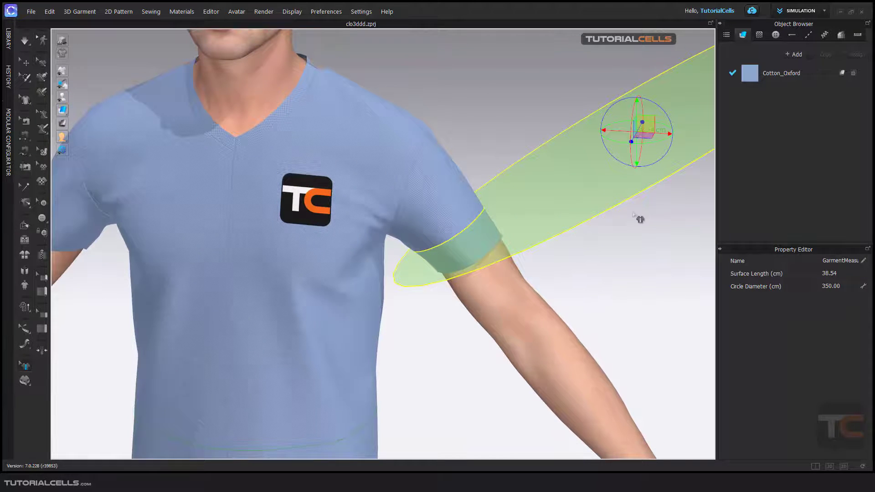
Deselect the sleeve measure, hide the garment measures by switching to Select/Move, and show them again with Edit Measure (Garment).
{"action": "left_click", "coordinate": [590, 241]}
{"action": "left_click", "coordinate": [463, 231]}
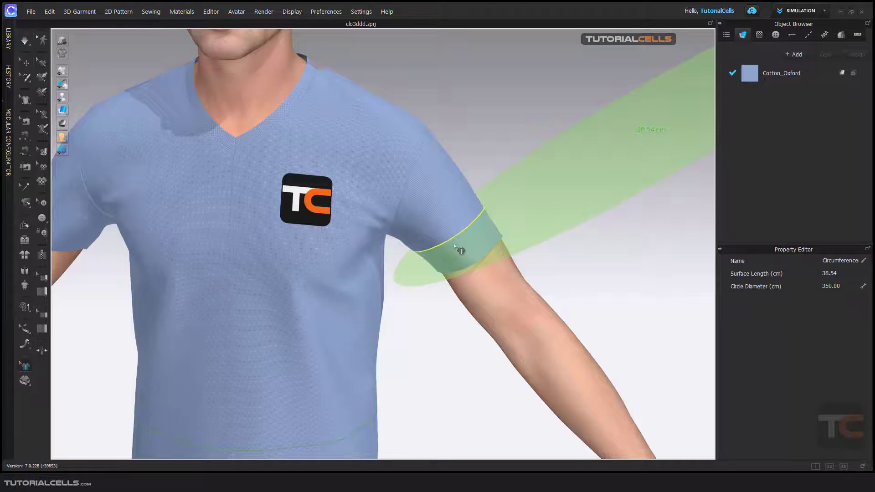
{"action": "scroll", "coordinate": [455, 249], "scroll_direction": "down", "scroll_amount": 3}
{"action": "scroll", "coordinate": [456, 249], "scroll_direction": "down", "scroll_amount": 3}
{"action": "right_click_drag", "start_coordinate": [485, 236], "coordinate": [165, 295]}
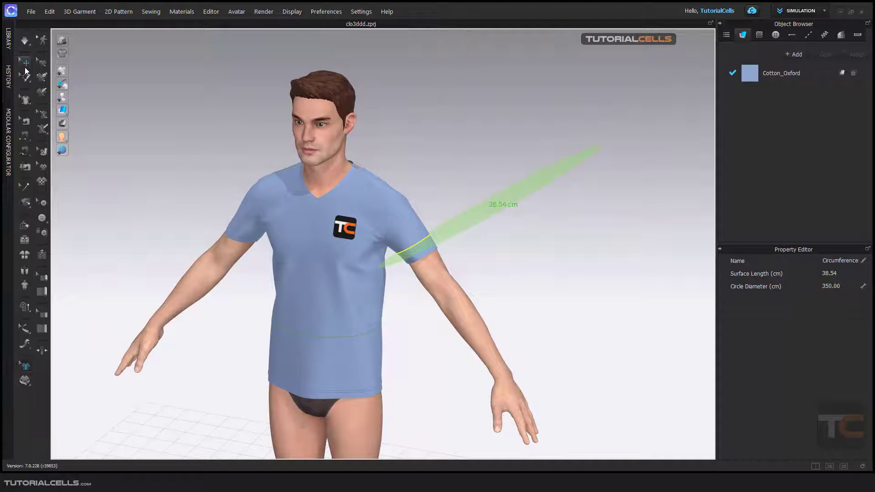
{"action": "left_click", "coordinate": [26, 66]}
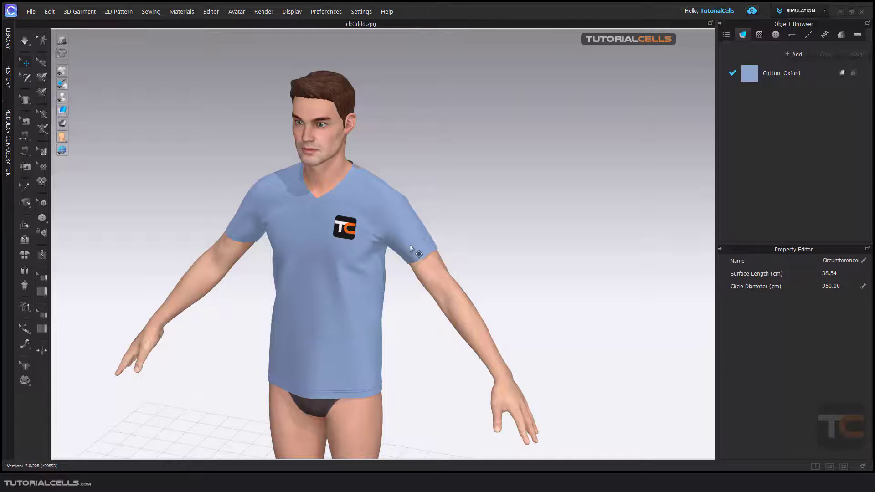
{"action": "left_click", "coordinate": [21, 369]}
{"action": "left_click", "coordinate": [413, 247]}
{"action": "right_click_drag", "start_coordinate": [422, 265], "coordinate": [463, 253]}
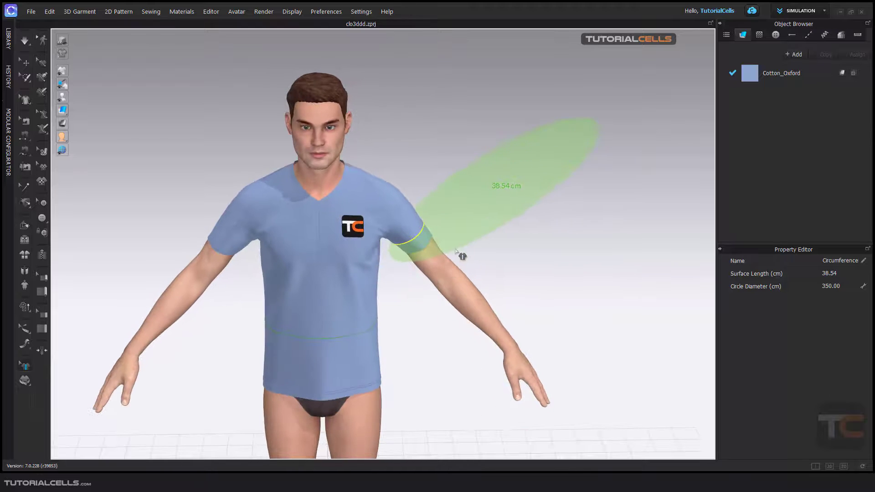
Shift the left sleeve's circumference measure inward across the armpit to about 54.2 cm.
{"action": "left_click", "coordinate": [474, 194]}
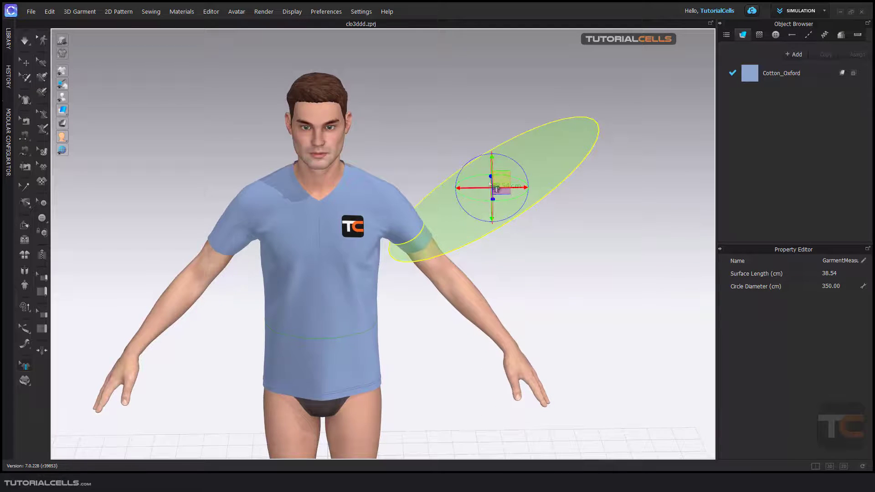
{"action": "right_click_drag", "start_coordinate": [554, 250], "coordinate": [554, 225]}
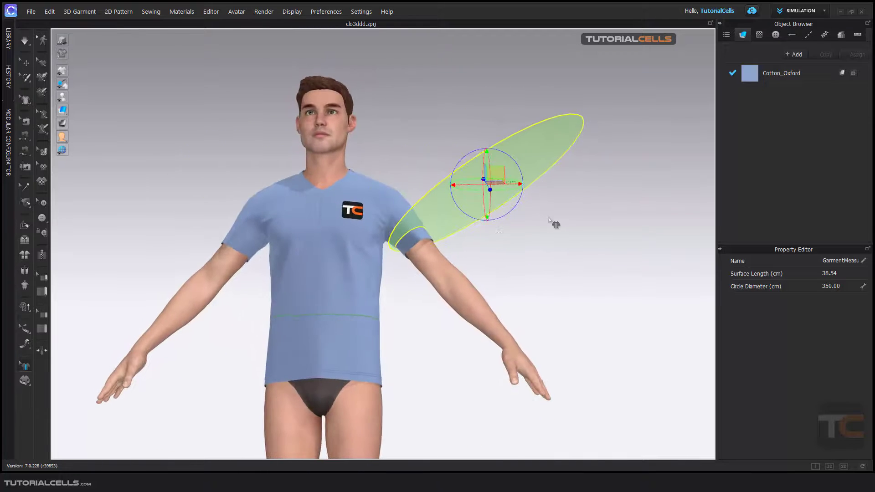
{"action": "scroll", "coordinate": [555, 225], "scroll_direction": "up", "scroll_amount": 3}
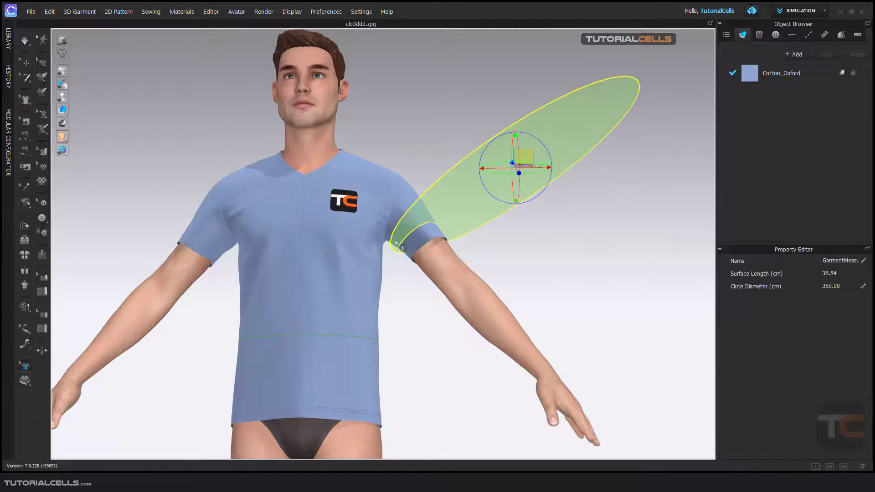
{"action": "right_click_drag", "start_coordinate": [401, 239], "coordinate": [431, 240]}
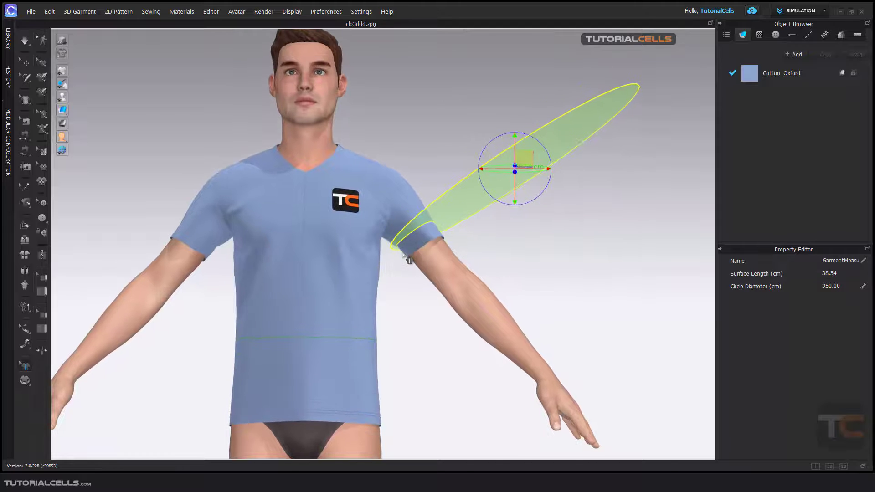
{"action": "left_click_drag", "start_coordinate": [522, 162], "coordinate": [503, 176]}
{"action": "scroll", "coordinate": [400, 260], "scroll_direction": "up", "scroll_amount": 3}
{"action": "right_click_drag", "start_coordinate": [394, 253], "coordinate": [426, 204]}
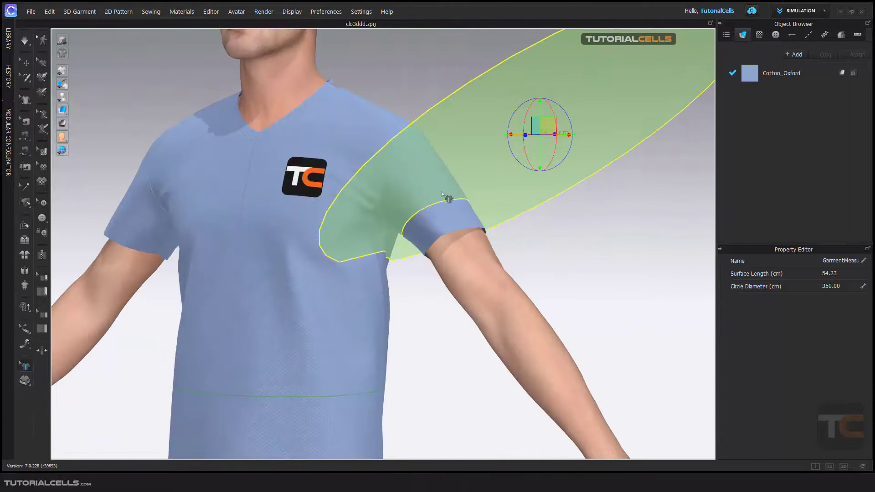
Readjust the circumference measure at the left sleeve to about 37.4 cm.
{"action": "scroll", "coordinate": [454, 239], "scroll_direction": "down", "scroll_amount": 5}
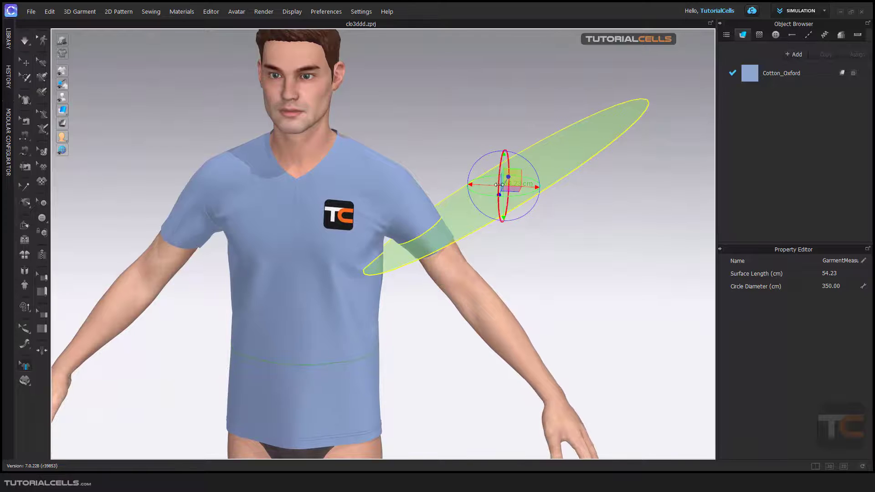
{"action": "right_click_drag", "start_coordinate": [505, 230], "coordinate": [497, 213]}
{"action": "left_click_drag", "start_coordinate": [514, 172], "coordinate": [537, 166]}
{"action": "right_click_drag", "start_coordinate": [592, 180], "coordinate": [575, 200]}
{"action": "right_click_drag", "start_coordinate": [562, 202], "coordinate": [280, 238]}
{"action": "right_click_drag", "start_coordinate": [396, 188], "coordinate": [400, 252]}
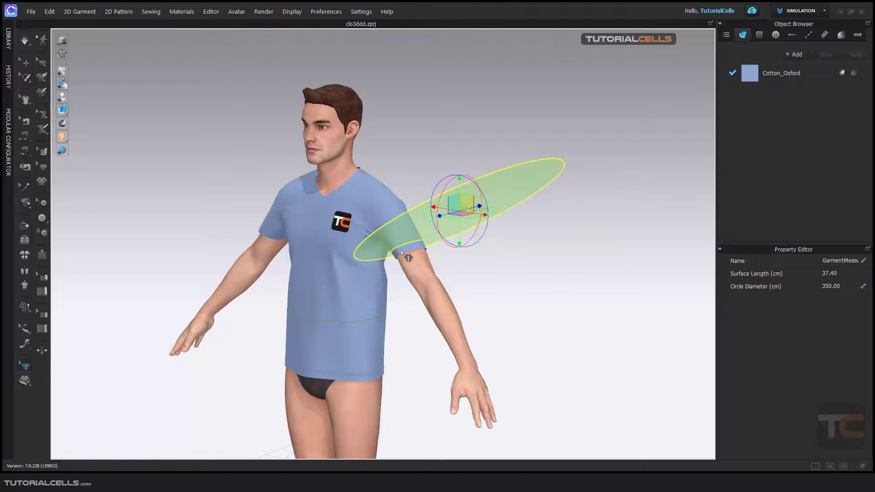
Delete the left sleeve measure and add a garment circumference measure of about 109.9 cm around the upper chest and shoulders.
{"action": "key", "text": "Delete"}
{"action": "left_click", "coordinate": [25, 380]}
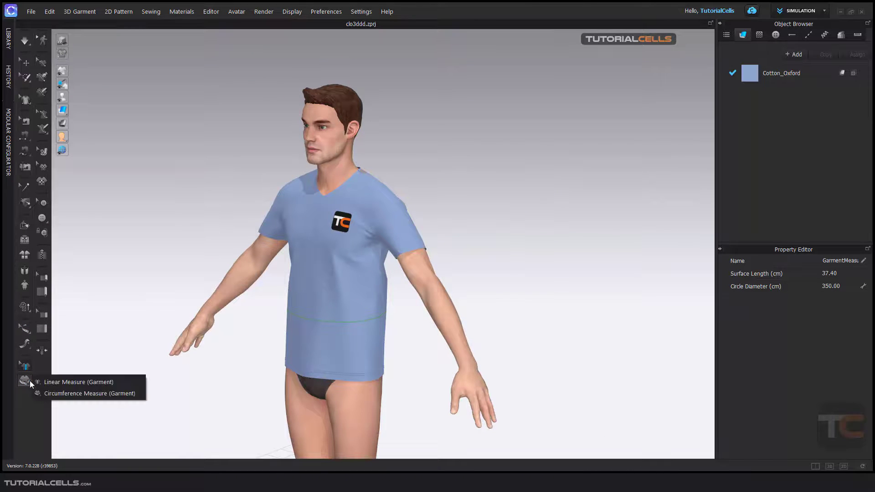
{"action": "left_click", "coordinate": [69, 393]}
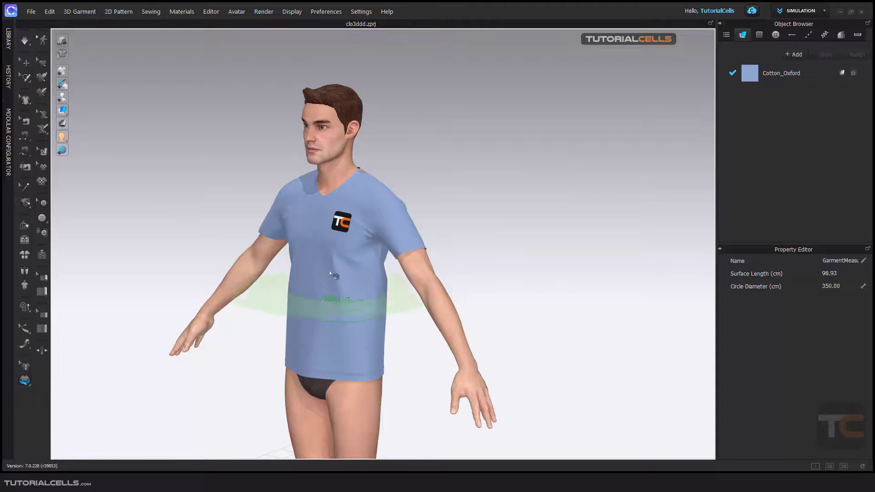
{"action": "left_click", "coordinate": [338, 202]}
{"action": "right_click_drag", "start_coordinate": [338, 216], "coordinate": [274, 221]}
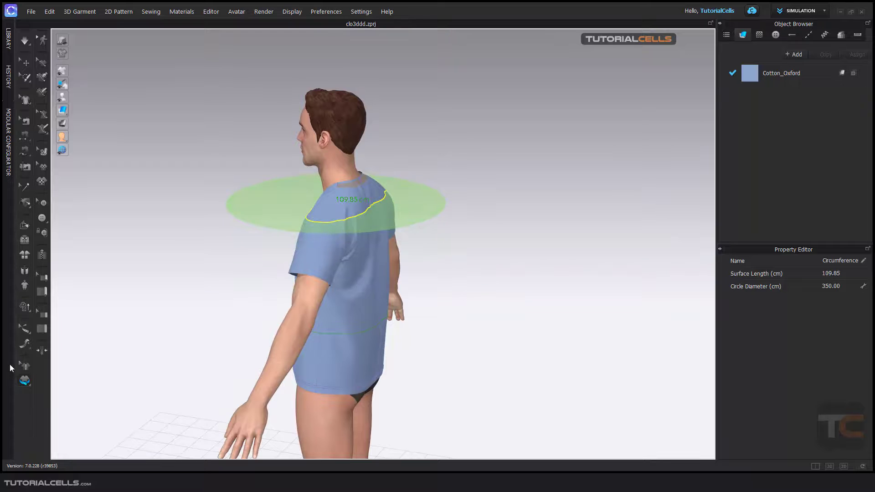
Move the upper chest circumference measure backward with Edit Measure (Garment) so it crosses only the back shoulders at about 51.6 cm.
{"action": "left_click", "coordinate": [24, 366]}
{"action": "left_click", "coordinate": [379, 204]}
{"action": "left_click", "coordinate": [391, 214]}
{"action": "left_click_drag", "start_coordinate": [346, 202], "coordinate": [455, 225]}
{"action": "right_click_drag", "start_coordinate": [455, 225], "coordinate": [335, 234]}
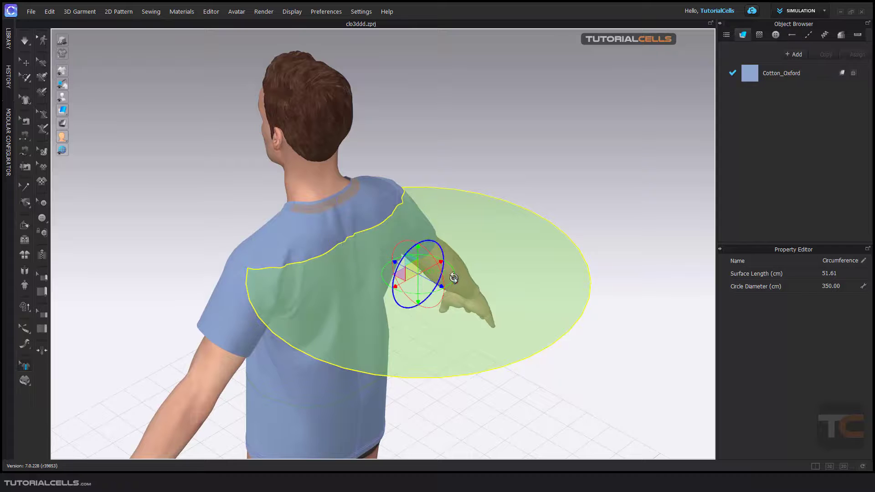
{"action": "right_click_drag", "start_coordinate": [581, 379], "coordinate": [525, 332]}
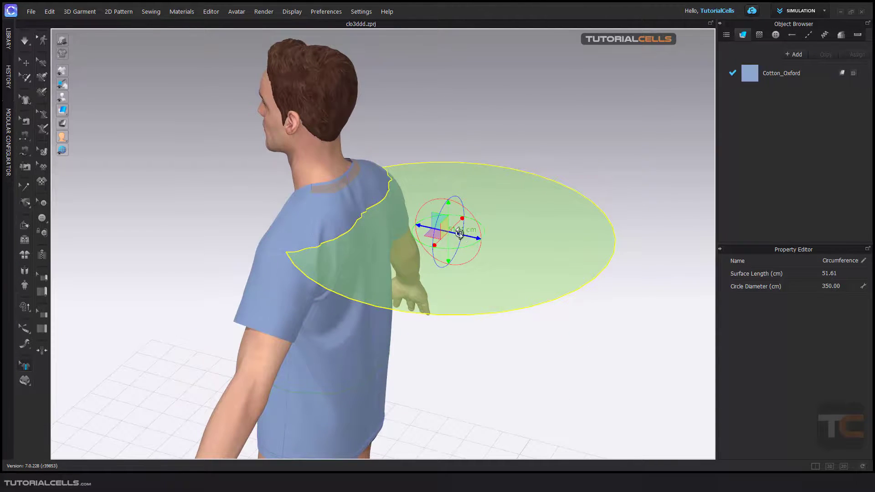
Shift the back shoulder measure farther behind the avatar to about 45.3 cm, and bring it back to about 51.7 cm.
{"action": "left_click_drag", "start_coordinate": [472, 236], "coordinate": [496, 248]}
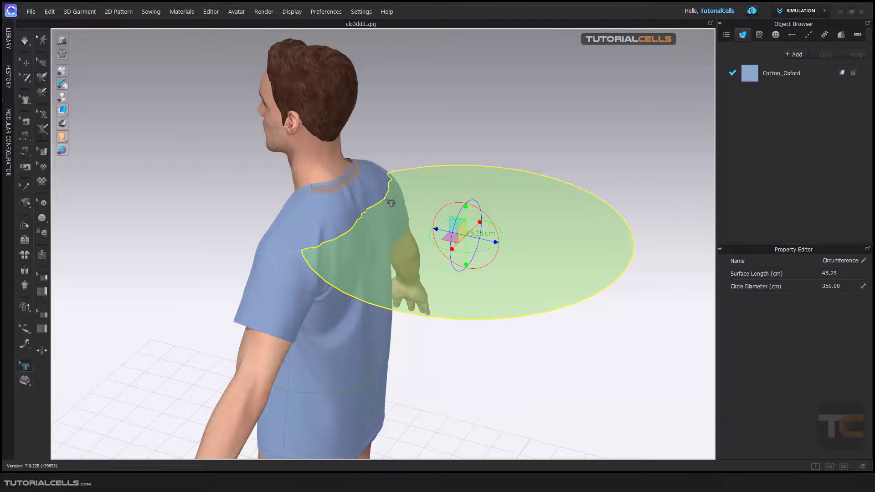
{"action": "mouse_move", "coordinate": [386, 197]}
{"action": "right_mouse_down"}
{"action": "mouse_move", "coordinate": [314, 185]}
{"action": "mouse_move", "coordinate": [381, 212]}
{"action": "right_mouse_up"}
{"action": "left_click_drag", "start_coordinate": [463, 242], "coordinate": [415, 213]}
{"action": "right_click_drag", "start_coordinate": [394, 214], "coordinate": [411, 274]}
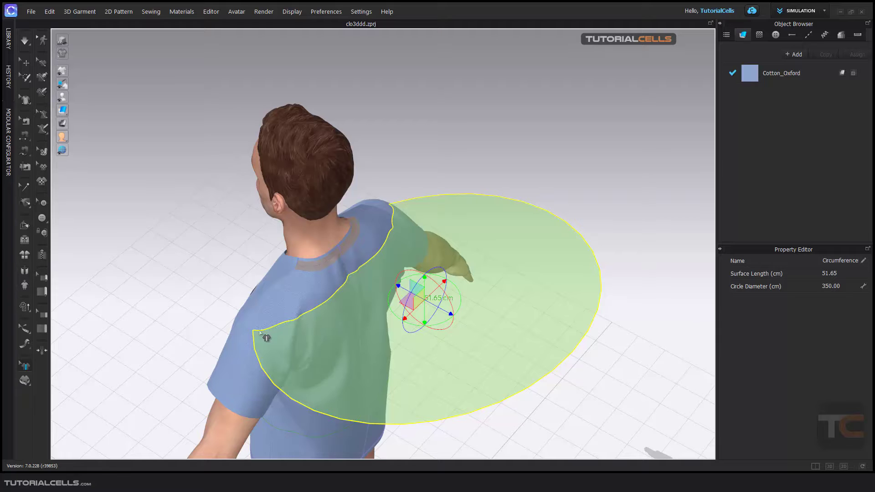
{"action": "right_click_drag", "start_coordinate": [286, 313], "coordinate": [552, 274]}
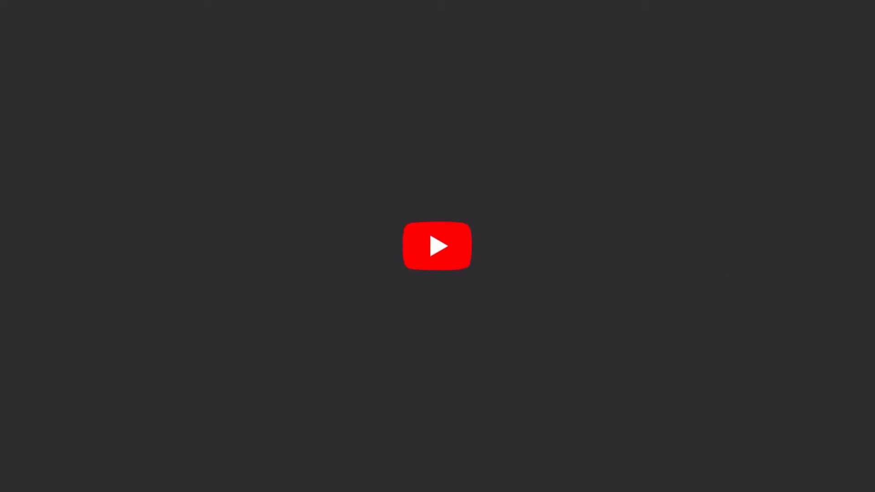